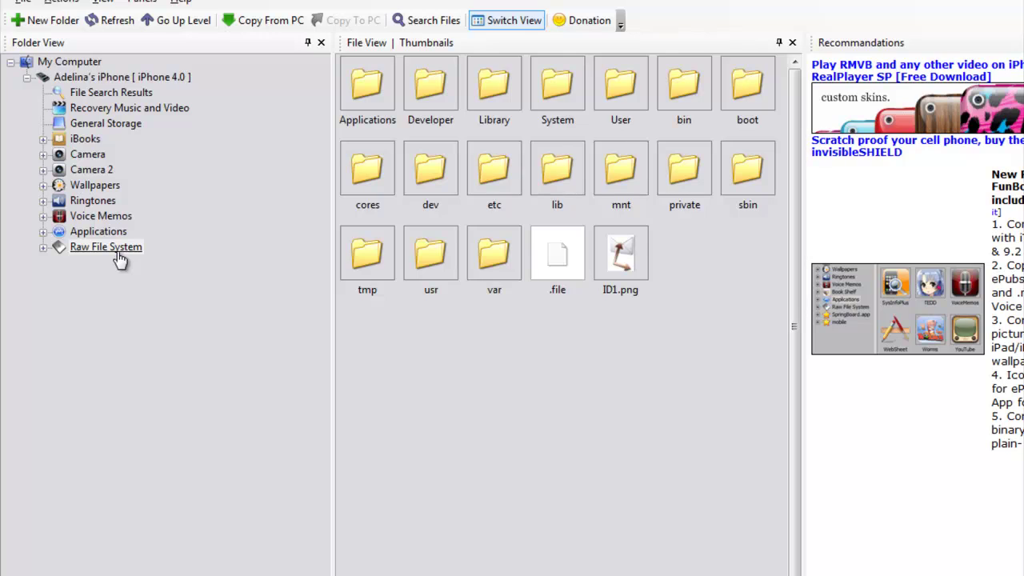
- Expand the iPhone's Raw File System in iFunBox and move the BatteryTheme.theme folder on the desktop
double_click(118, 250)
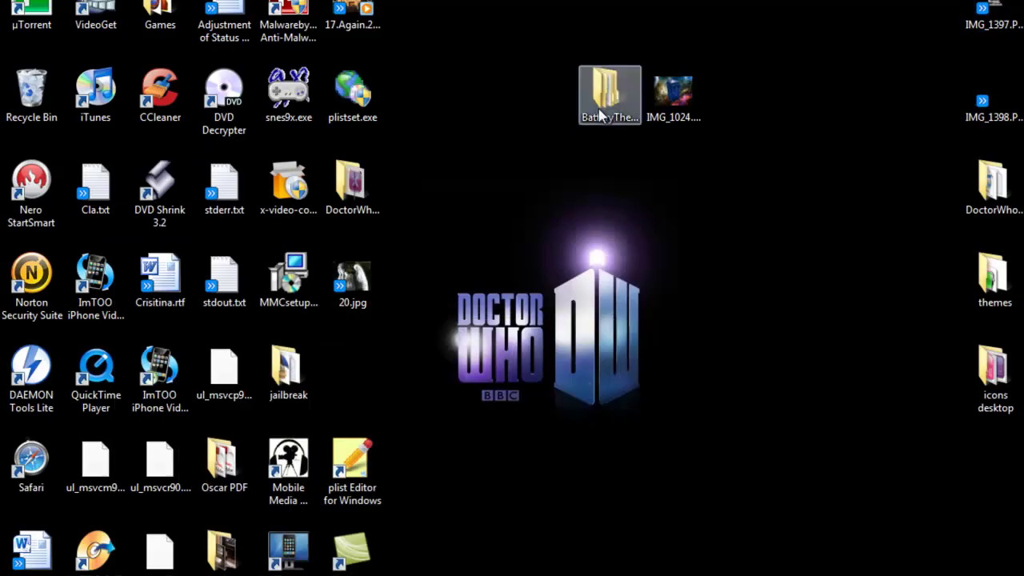
drag(600, 116, 551, 110)
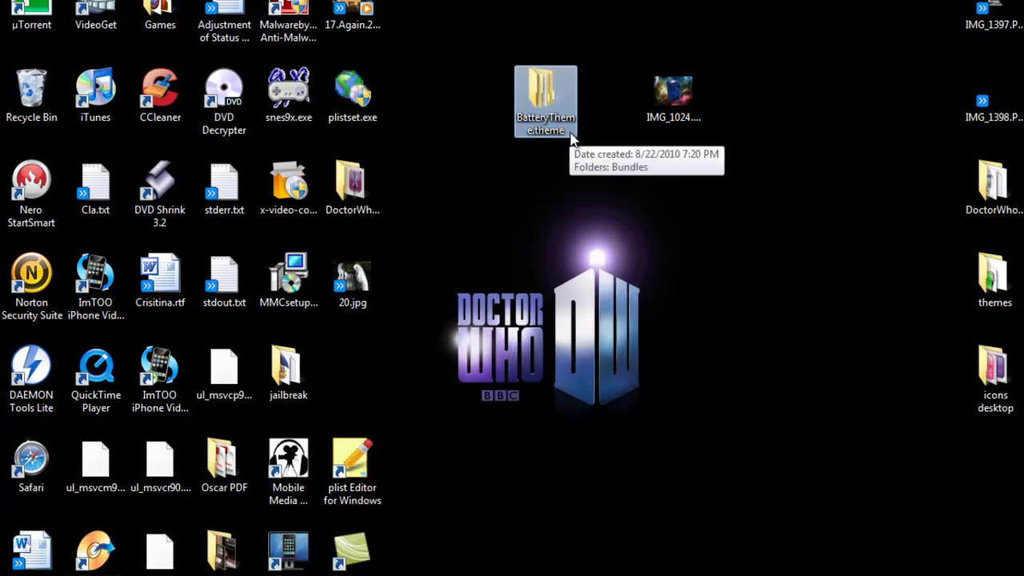
- Open BatteryTheme.theme > Bundles > com.apple.springboard in Explorer, then return to iFunBox
double_click(565, 131)
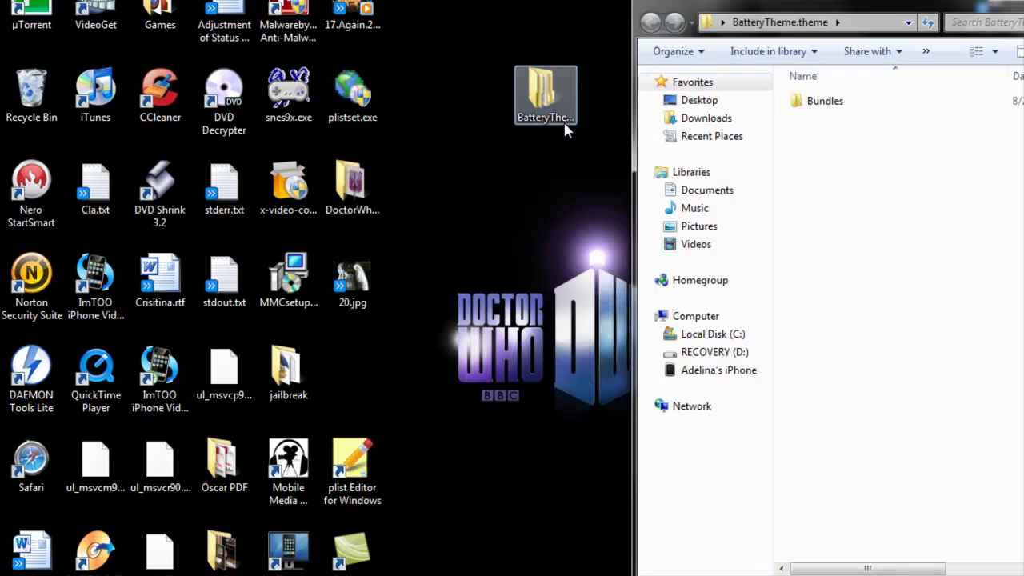
double_click(831, 104)
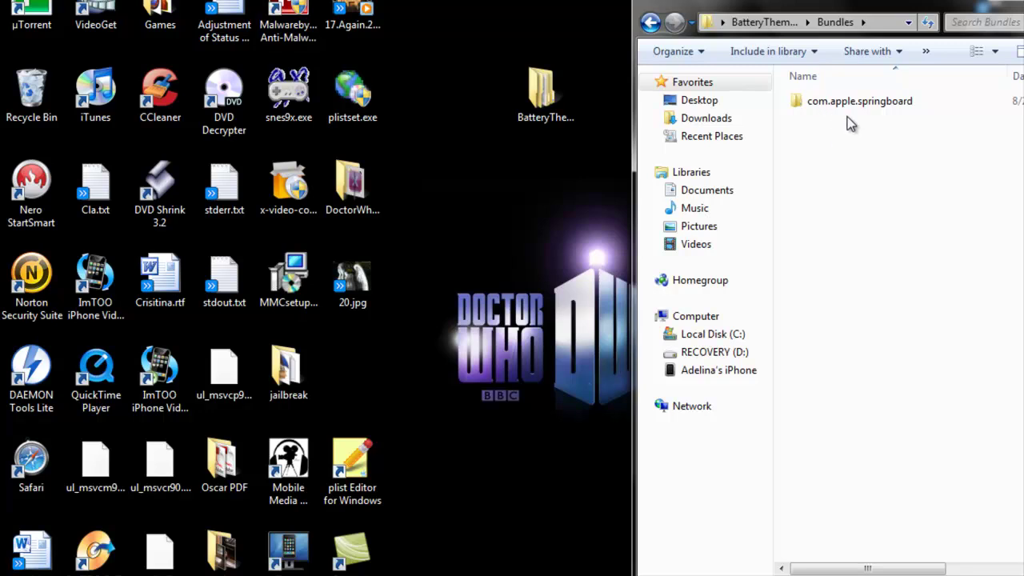
double_click(859, 109)
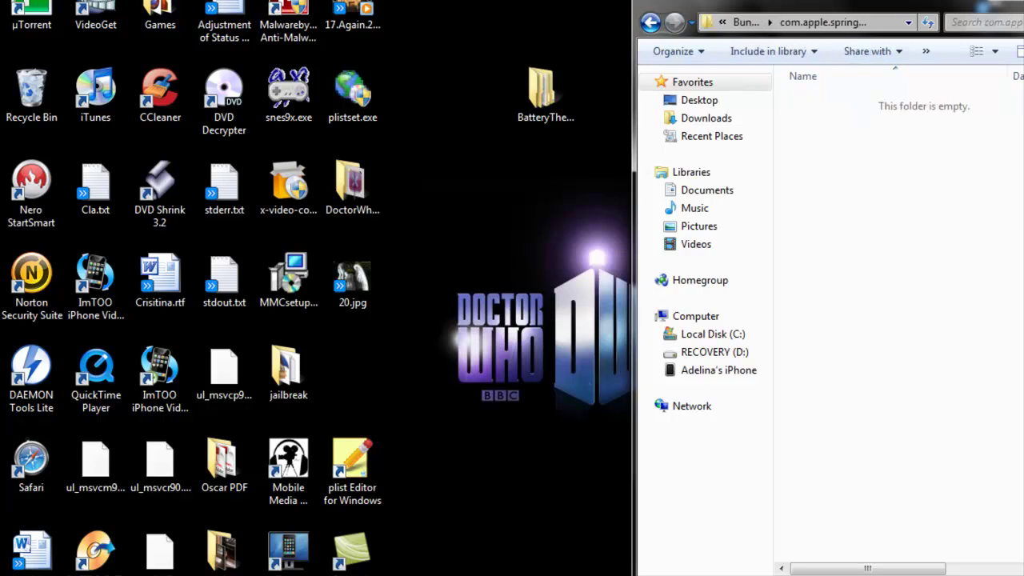
click(256, 528)
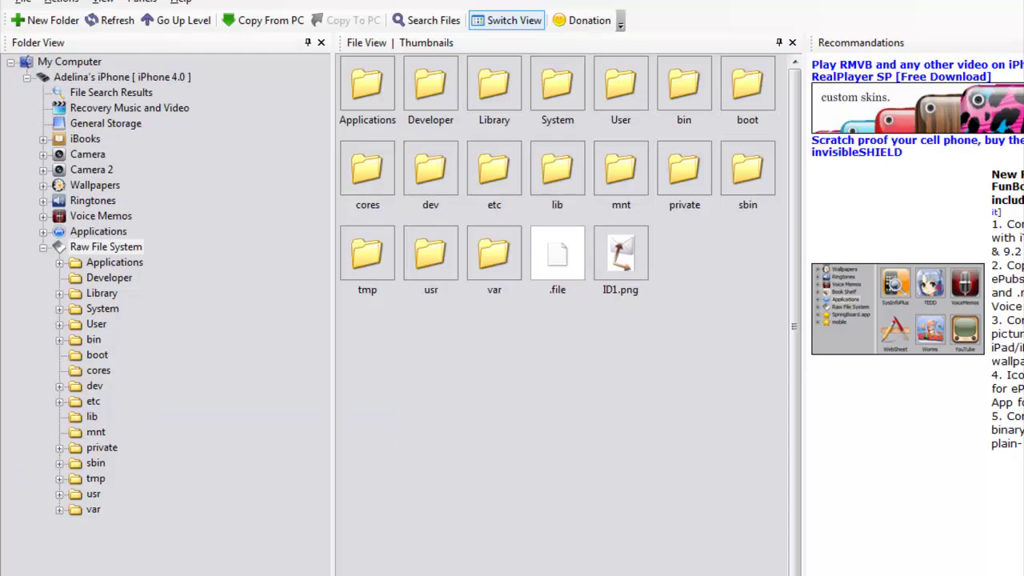
- Browse the iPhone to System/Library/CoreServices/SpringBoard.app in iFunBox
click(107, 312)
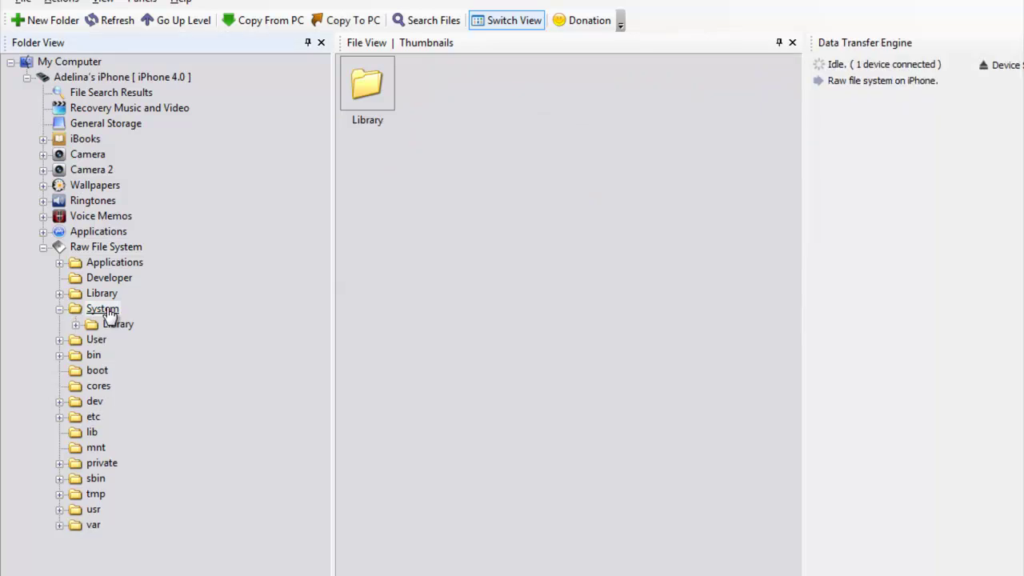
click(116, 326)
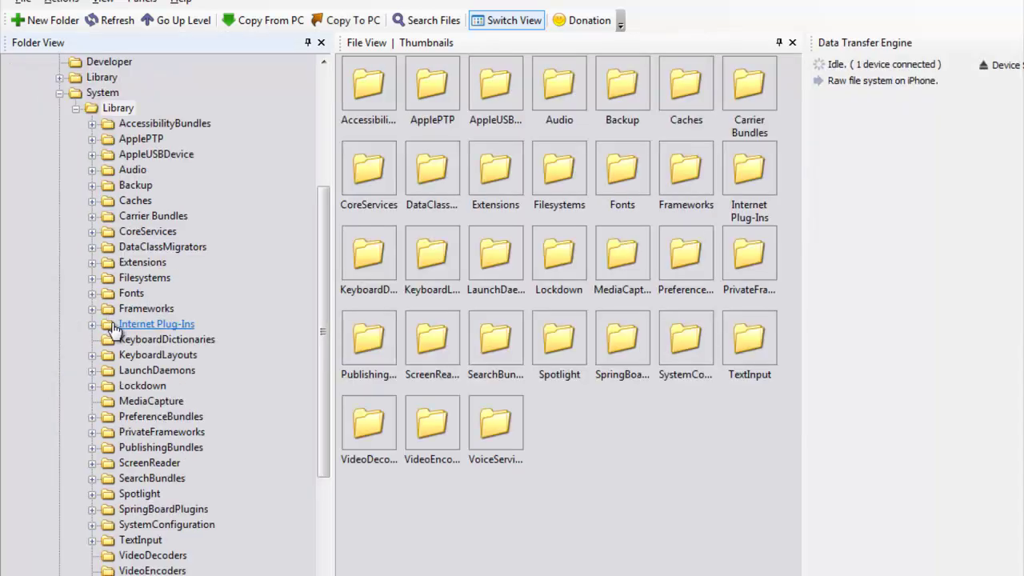
click(148, 233)
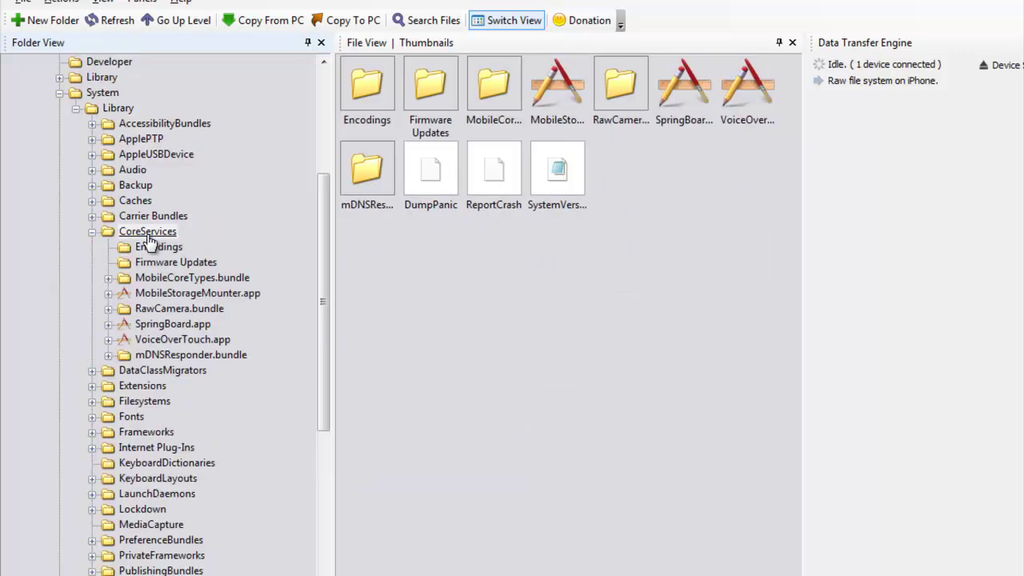
click(186, 325)
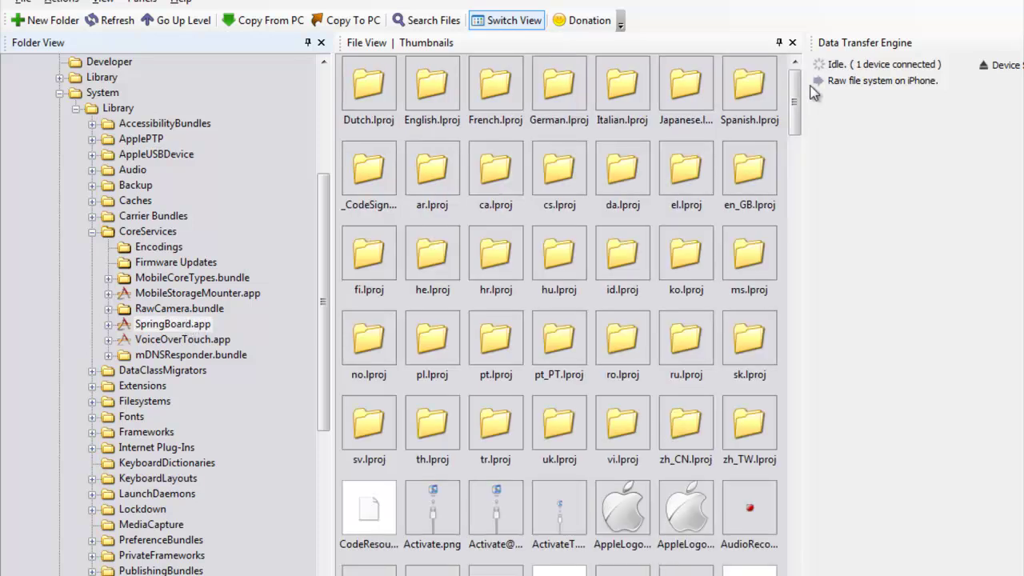
drag(797, 90, 794, 142)
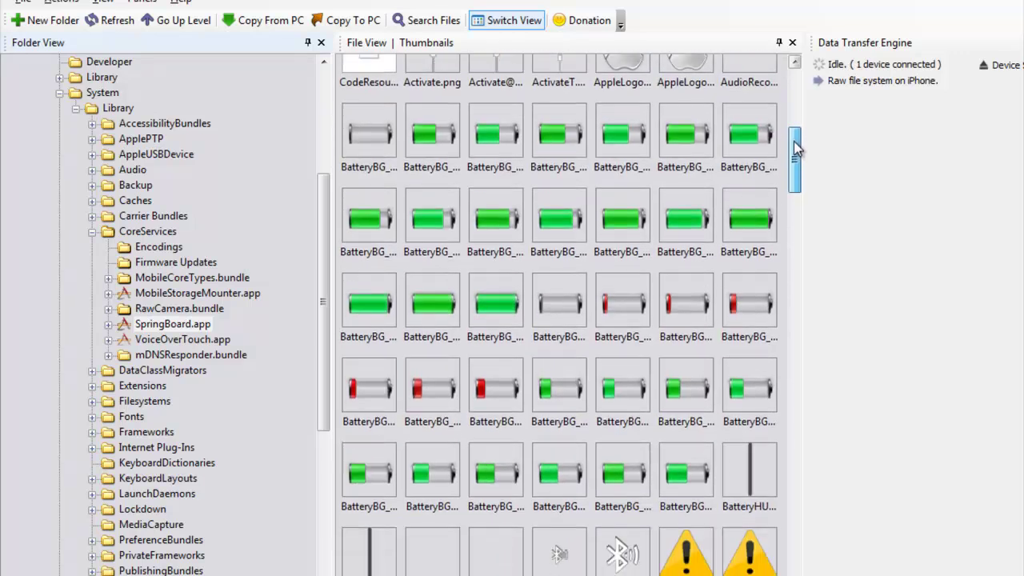
click(364, 148)
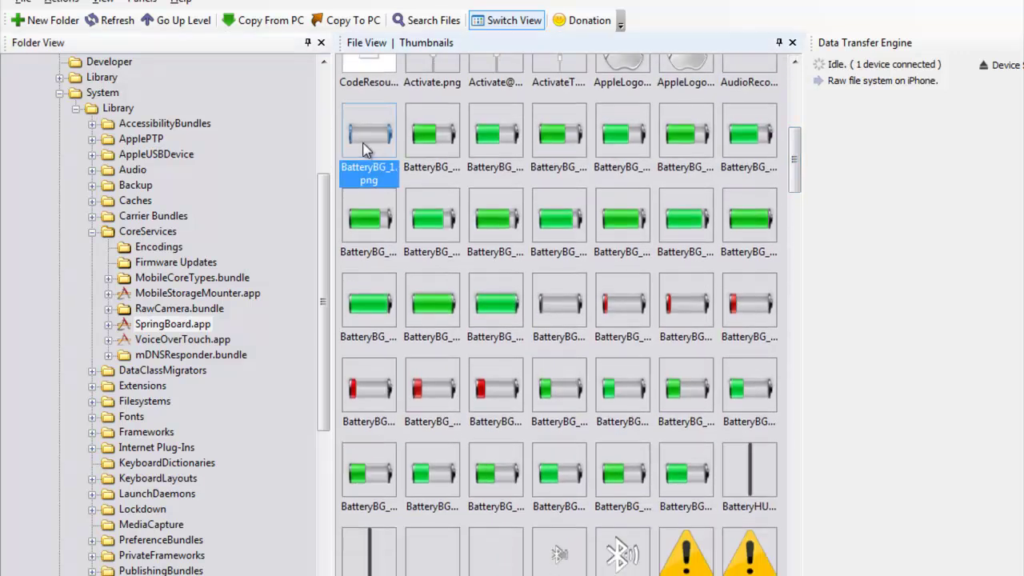
shift+click(691, 472)
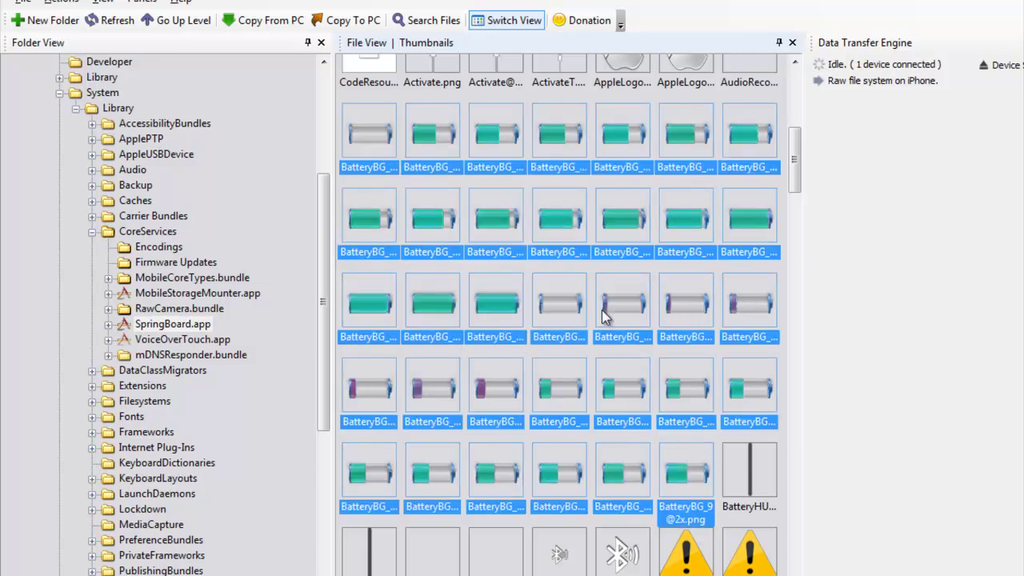
right_click(568, 300)
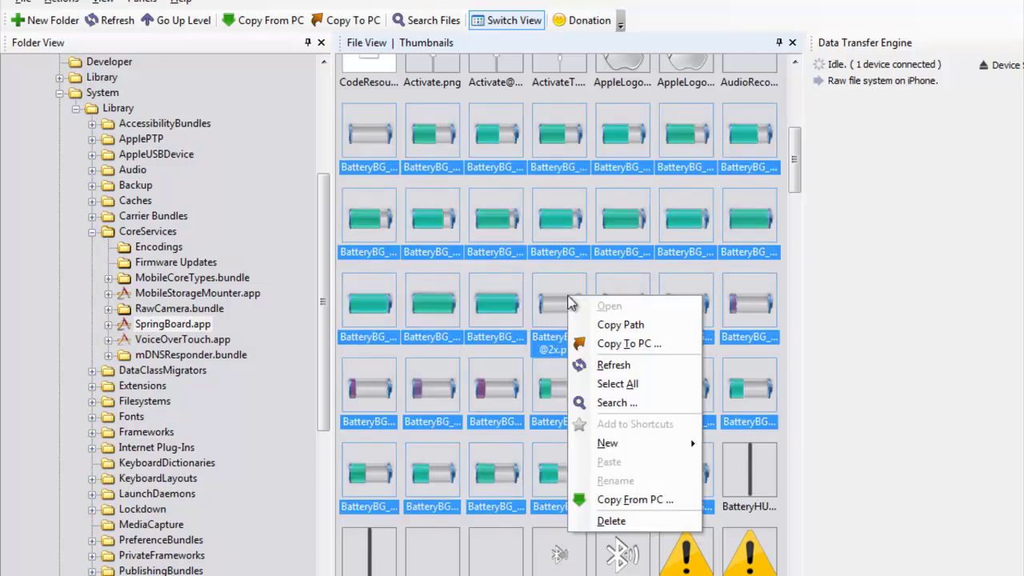
- Copy the selected BatteryBG images to Desktop\BatteryTheme.theme\Bundles\com.apple.springboard on the PC
click(630, 344)
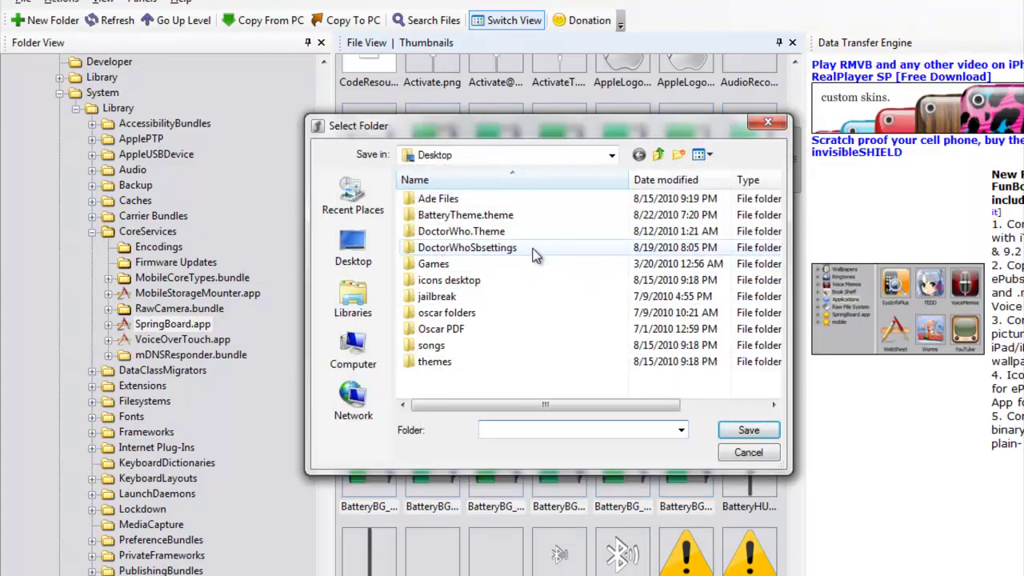
double_click(500, 218)
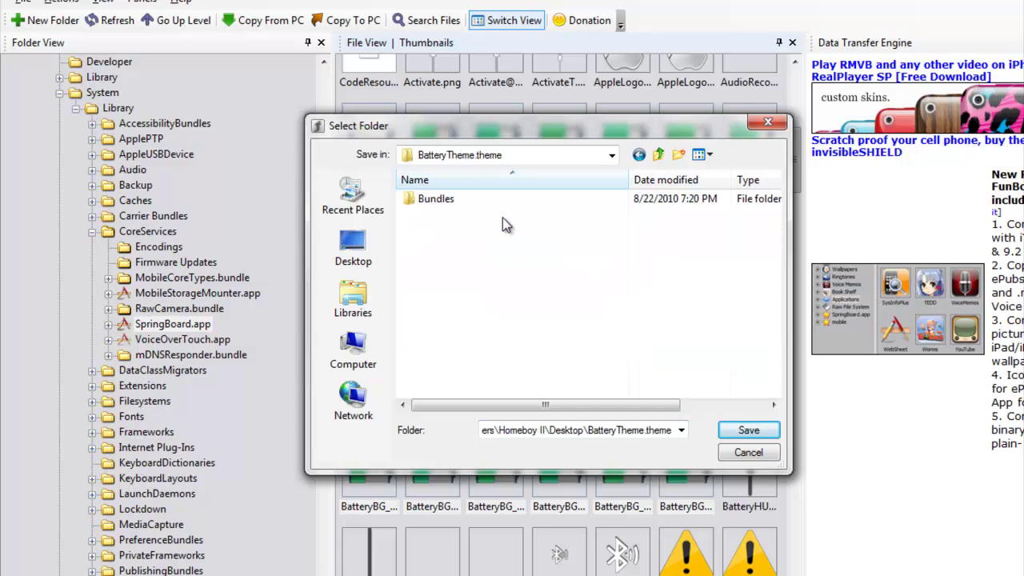
double_click(446, 200)
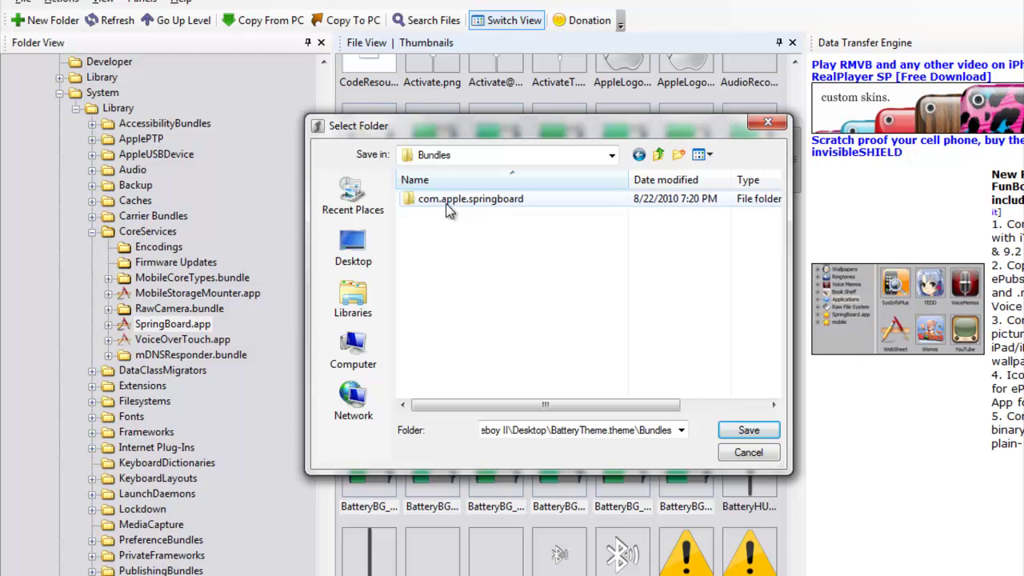
double_click(448, 207)
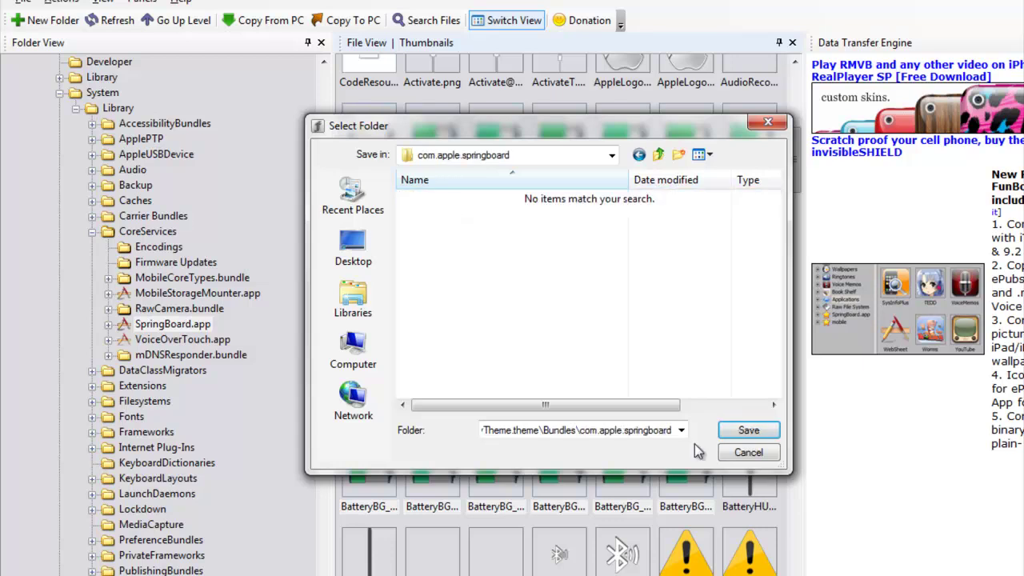
click(742, 436)
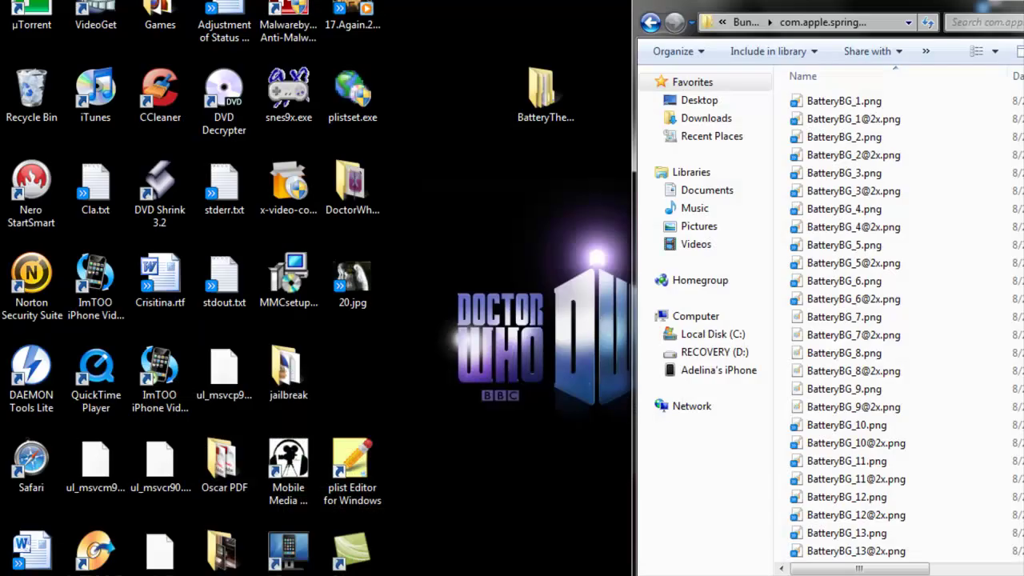
- Show com.apple.springboard as Large Icons and widen the Explorer window to six columns
click(990, 57)
click(989, 57)
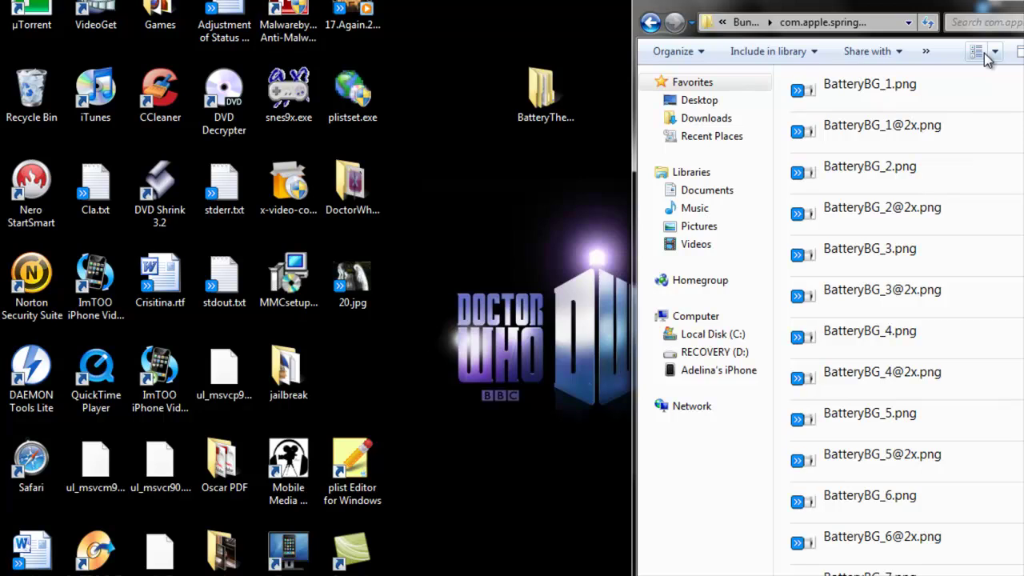
click(988, 58)
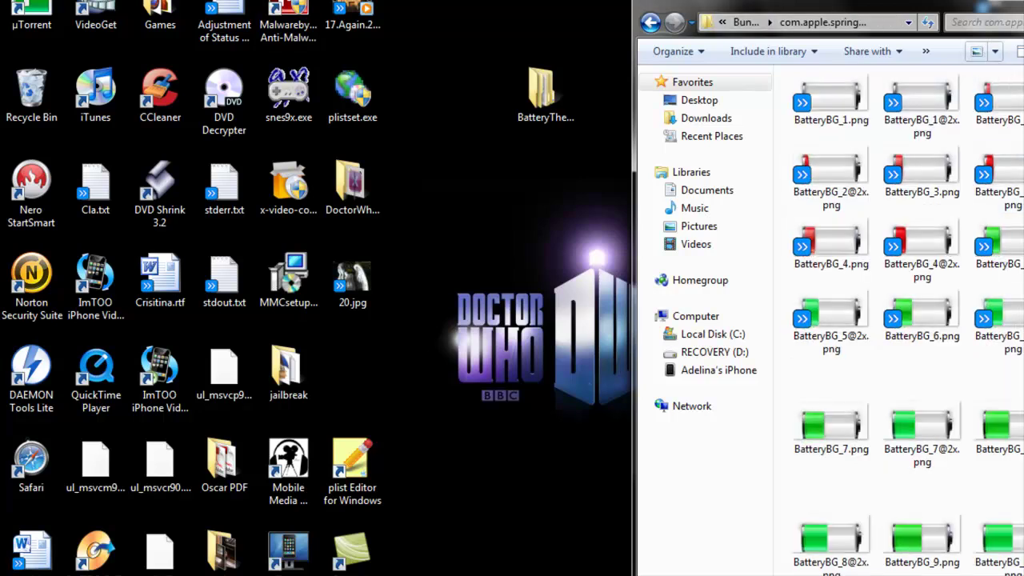
drag(633, 288, 509, 288)
drag(720, 2, 666, 0)
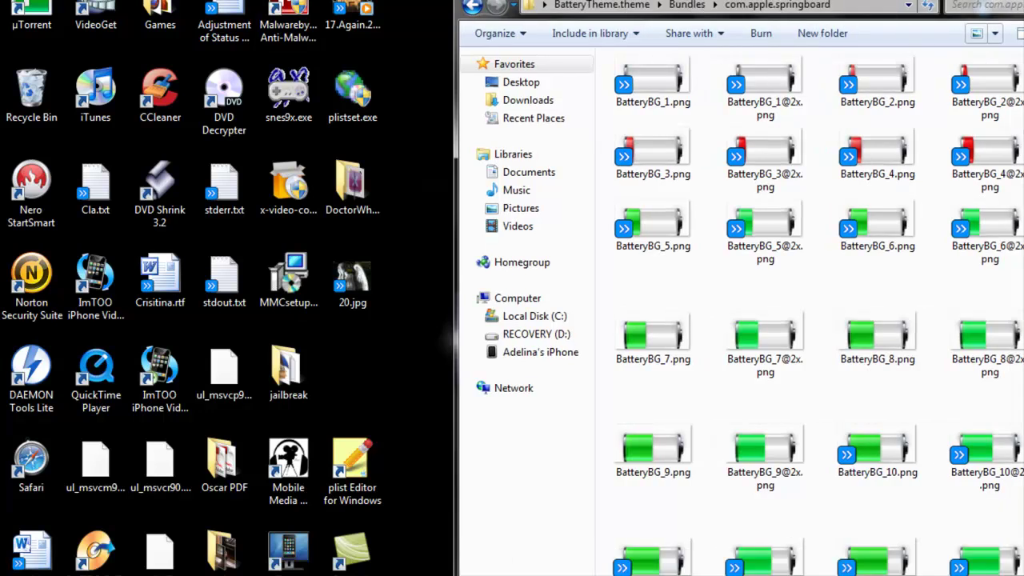
drag(455, 288, 222, 288)
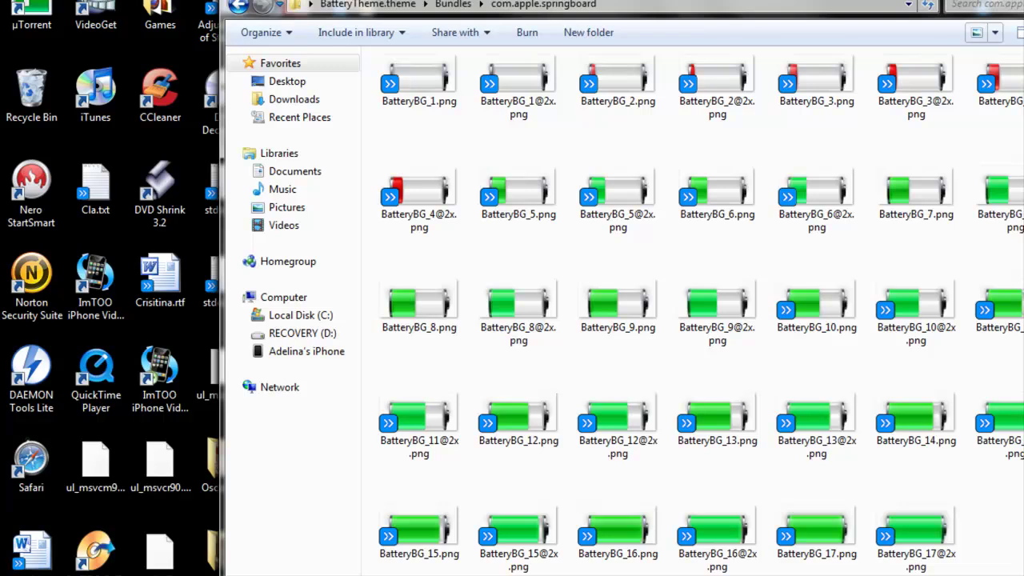
drag(720, 2, 722, 5)
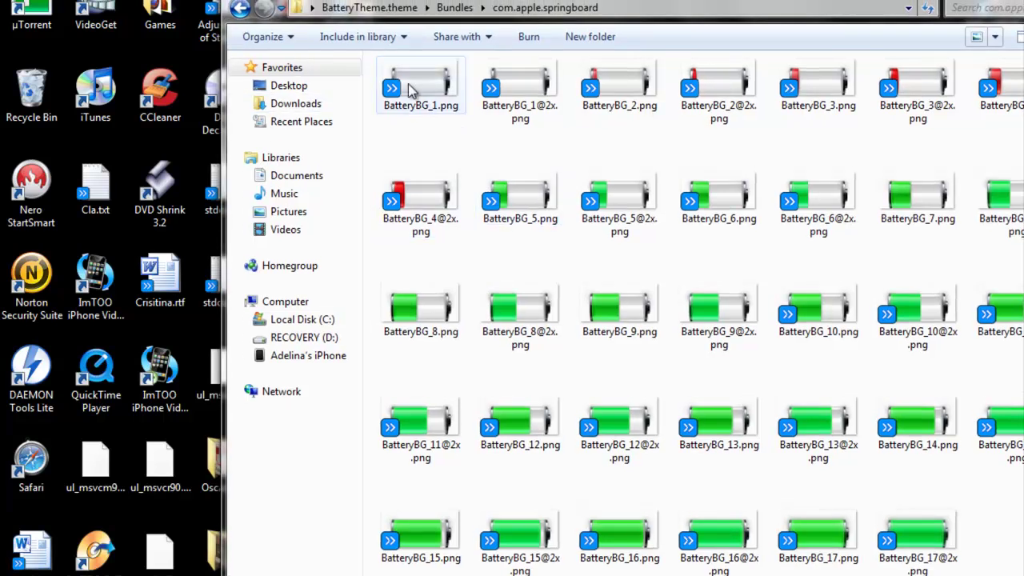
click(437, 117)
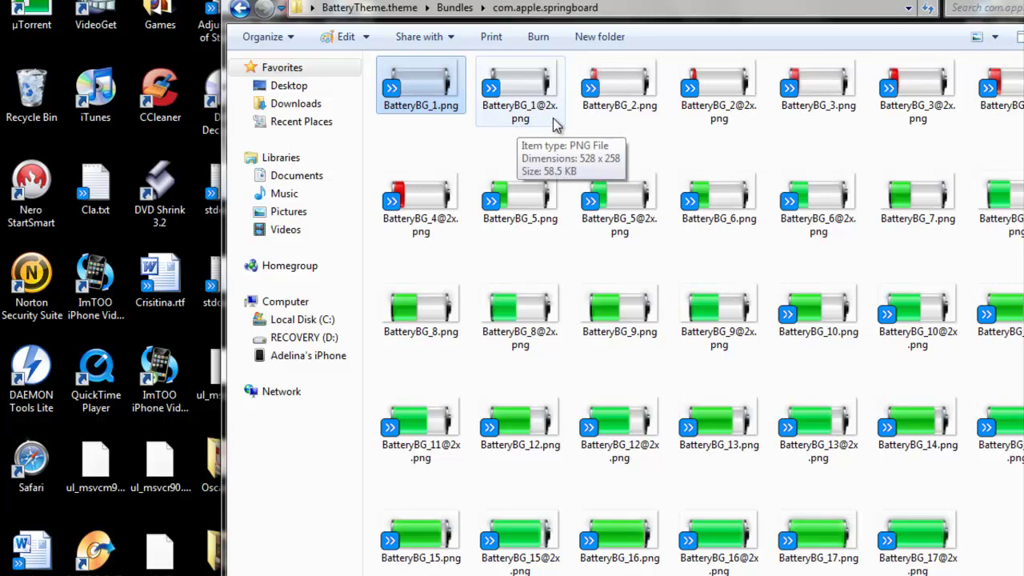
click(444, 97)
click(441, 74)
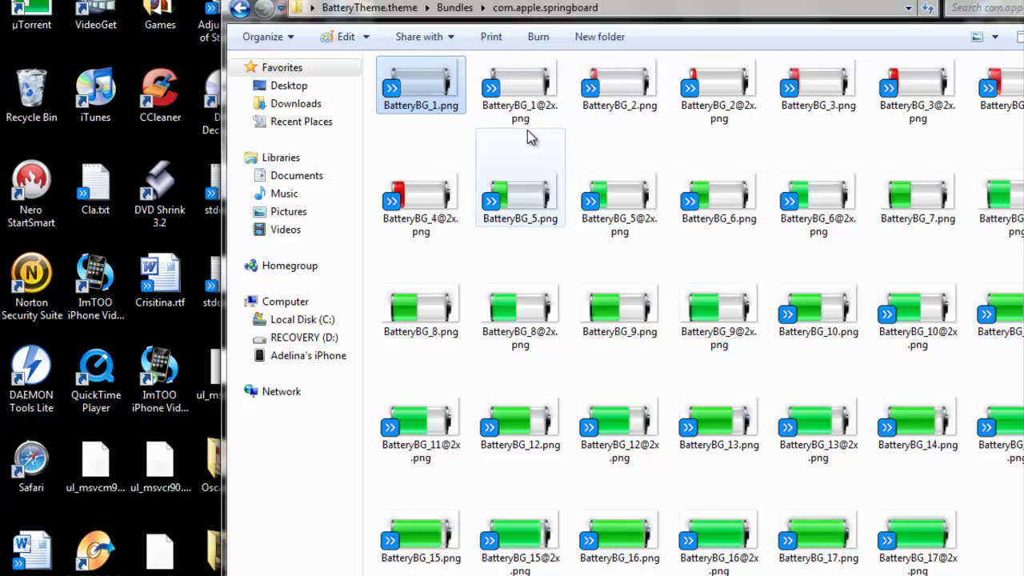
click(543, 107)
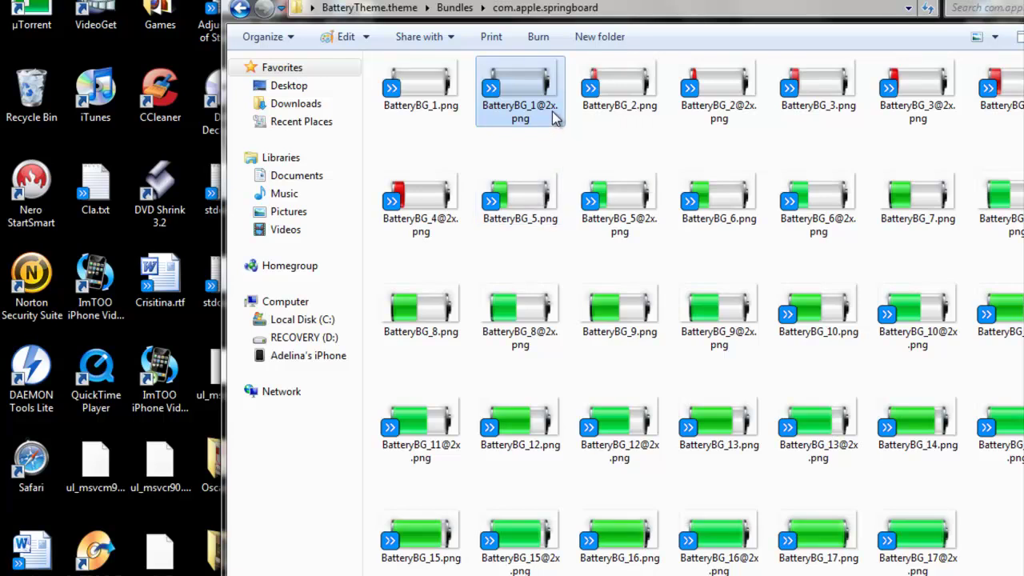
mouse_move(557, 117)
drag(519, 106, 346, 264)
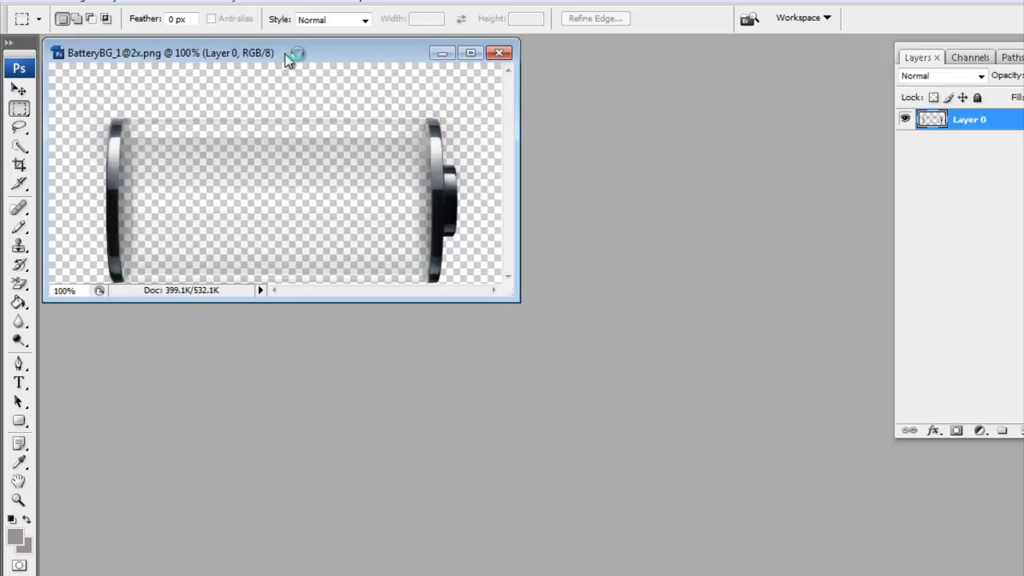
drag(285, 54, 389, 90)
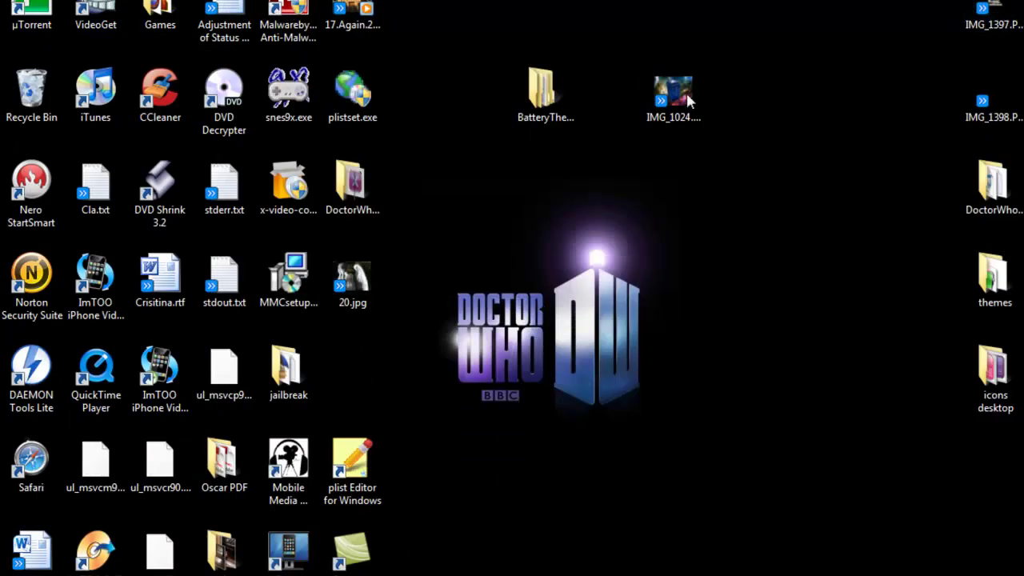
- Open IMG_1024.JPG in Photoshop and position its window so the battery image shows too
drag(687, 81, 430, 440)
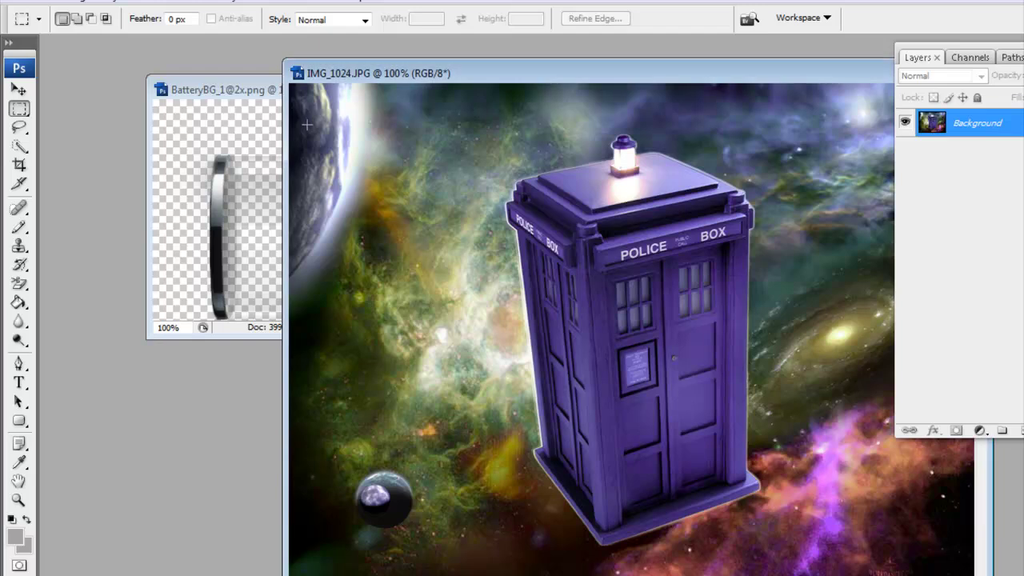
drag(419, 232, 490, 251)
drag(537, 72, 408, 364)
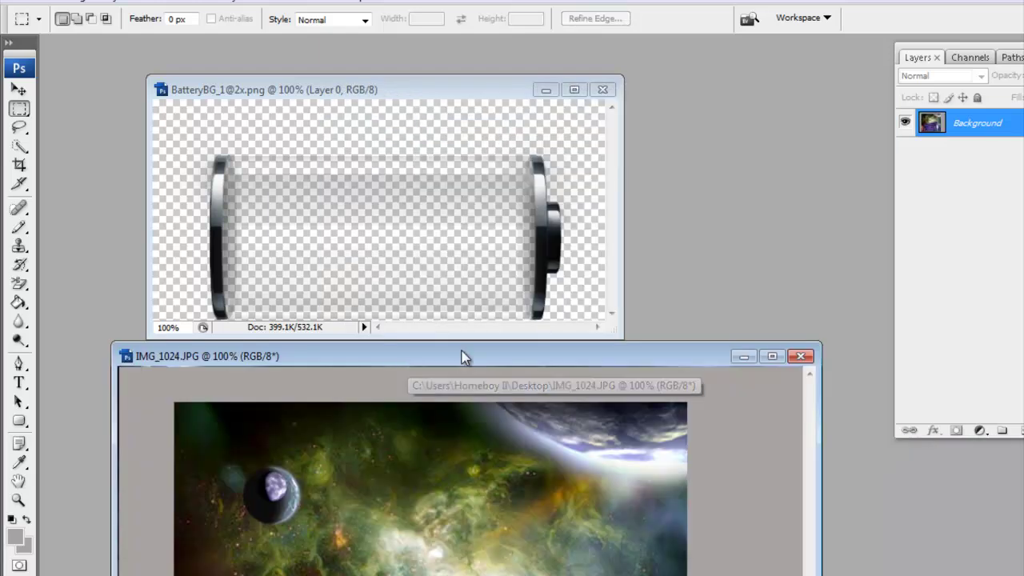
drag(461, 355, 373, 345)
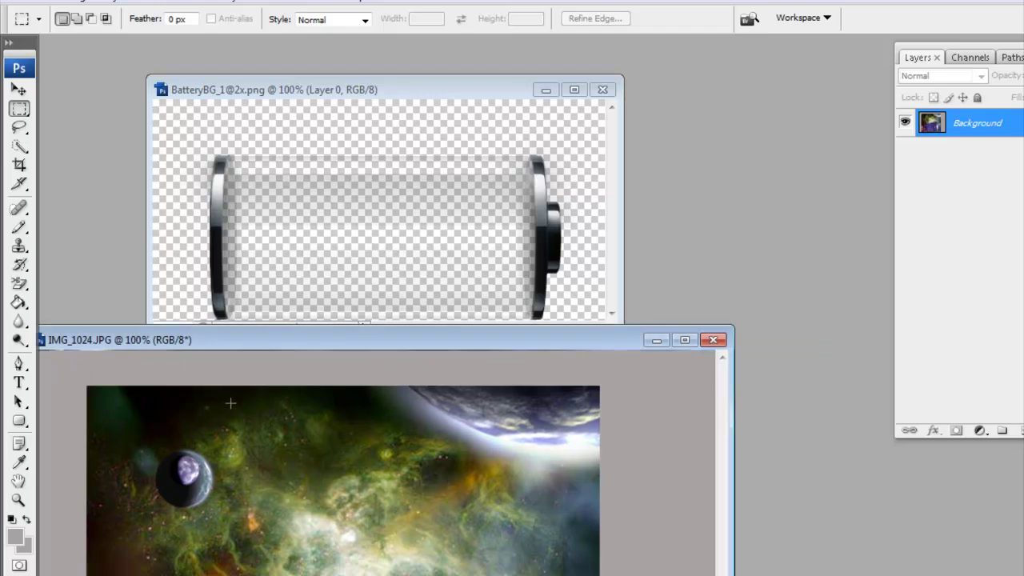
- Crop IMG_1024.JPG to a wide green-nebula strip, extending the crop box right and down
click(19, 165)
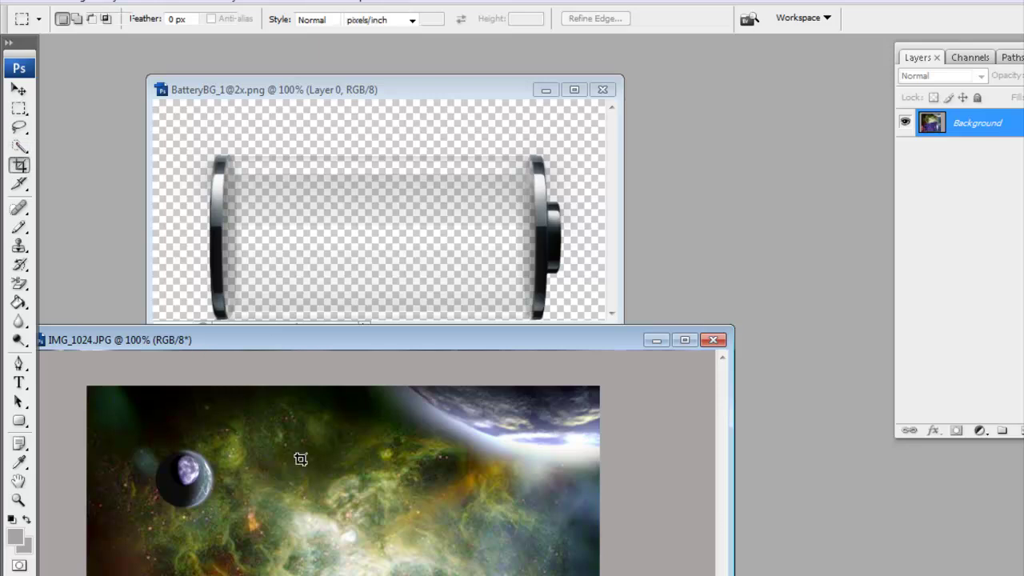
drag(234, 400, 406, 527)
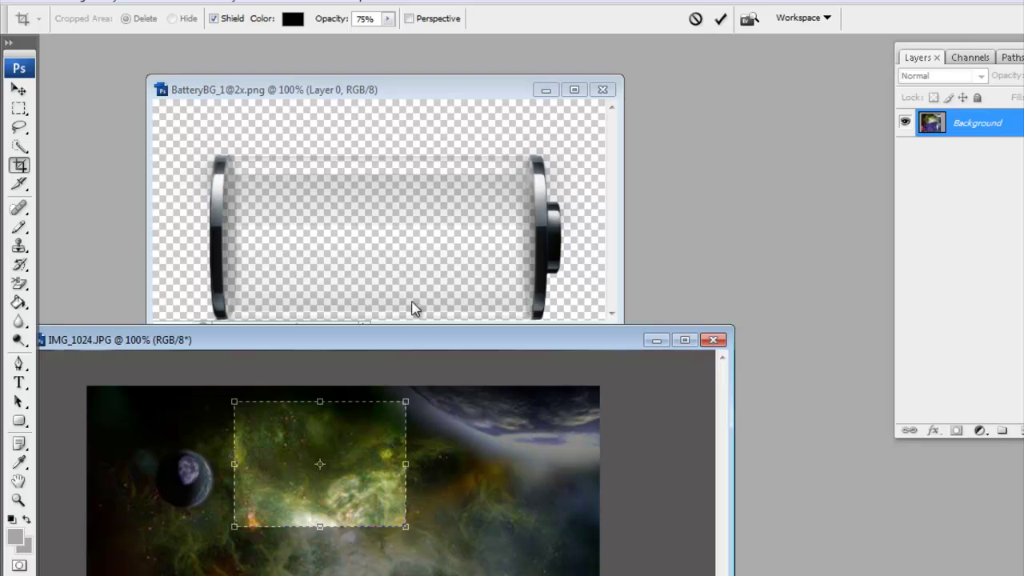
drag(407, 327, 402, 317)
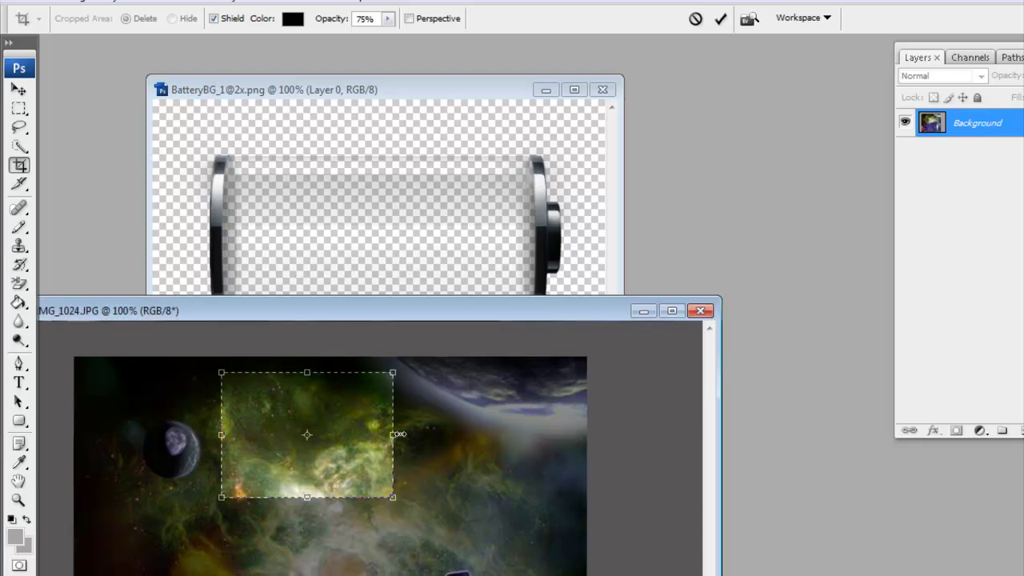
drag(398, 434, 543, 434)
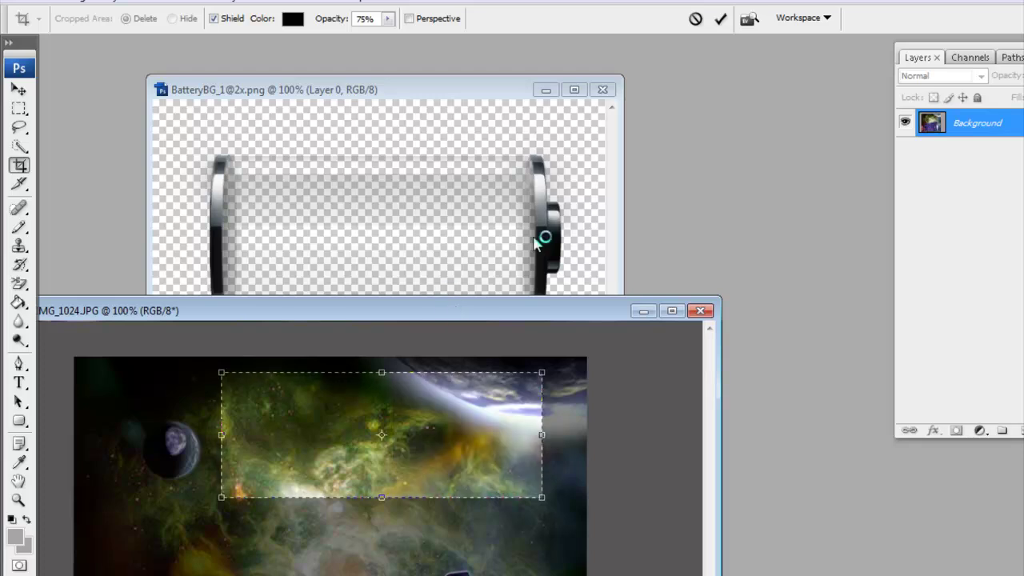
drag(469, 313, 761, 102)
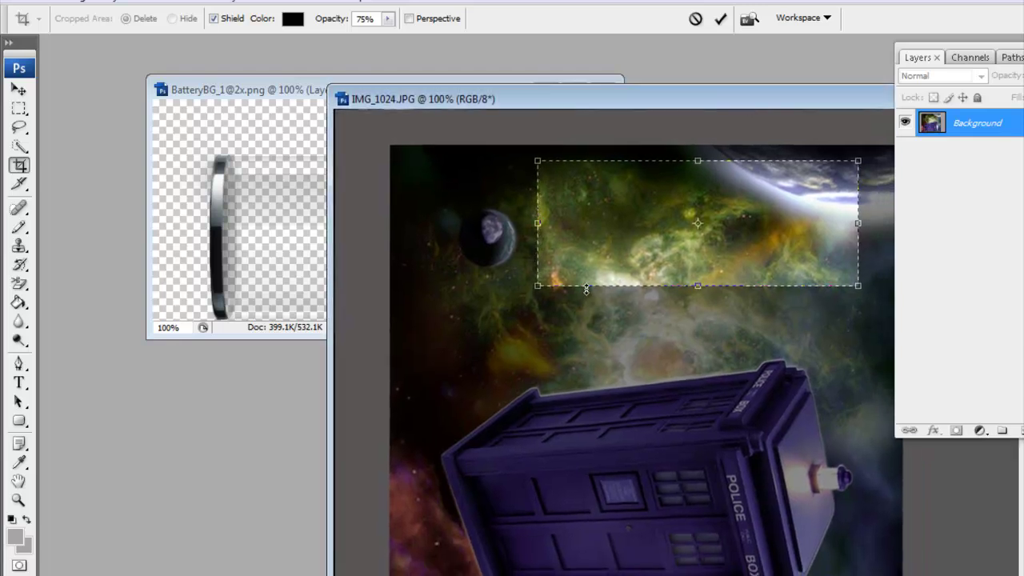
drag(698, 286, 697, 324)
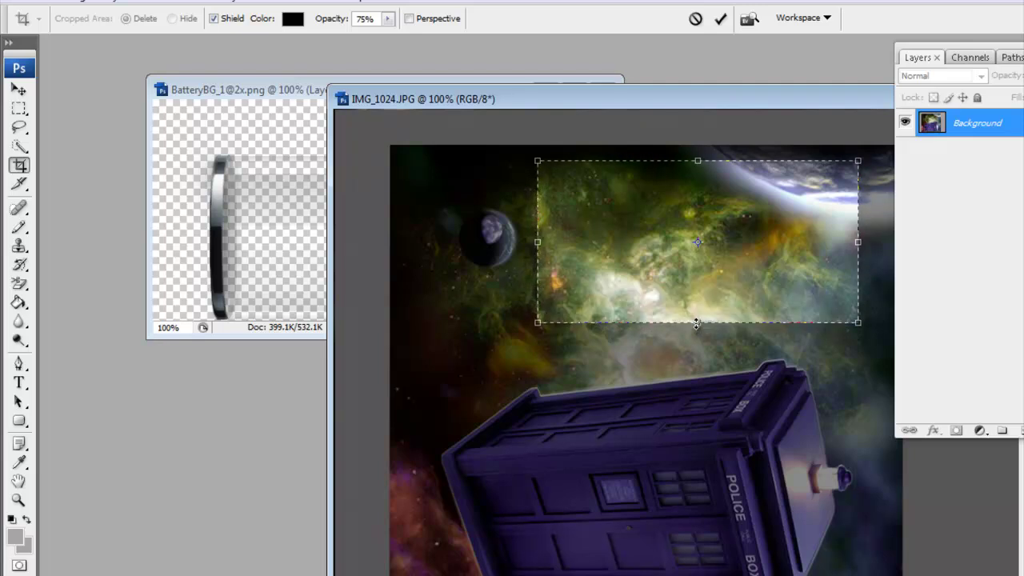
click(724, 21)
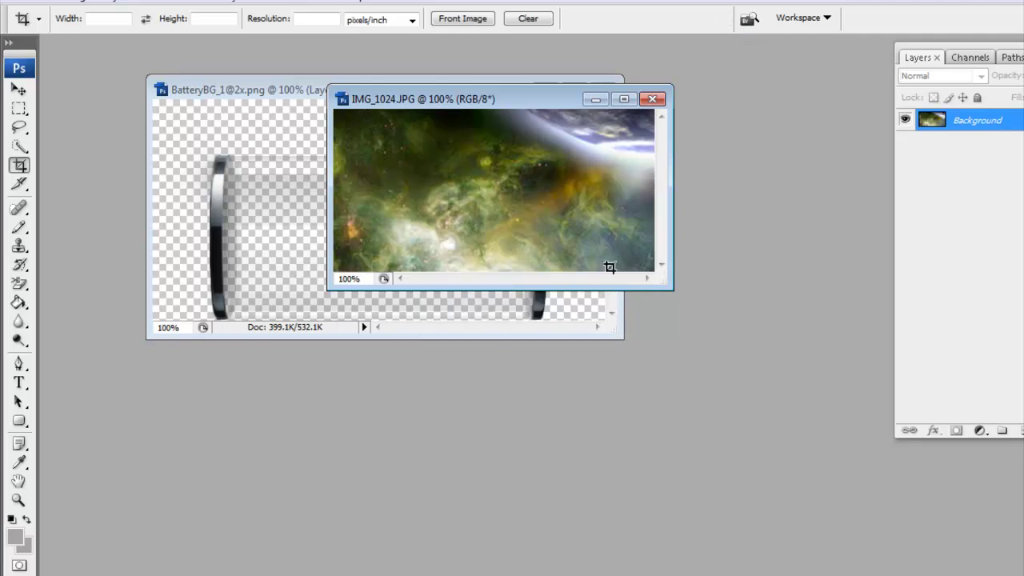
drag(661, 288, 734, 380)
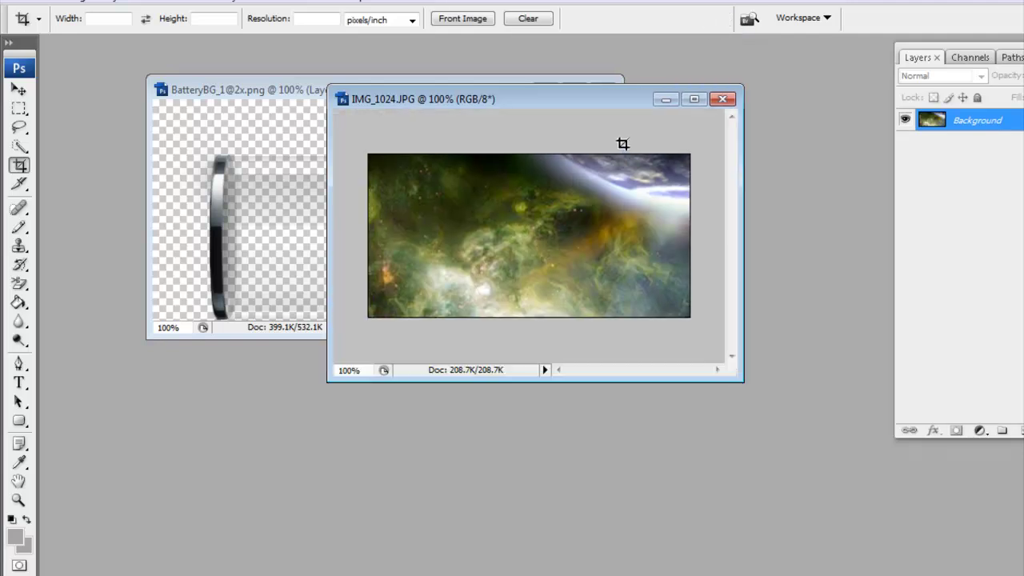
drag(606, 104, 437, 316)
click(18, 88)
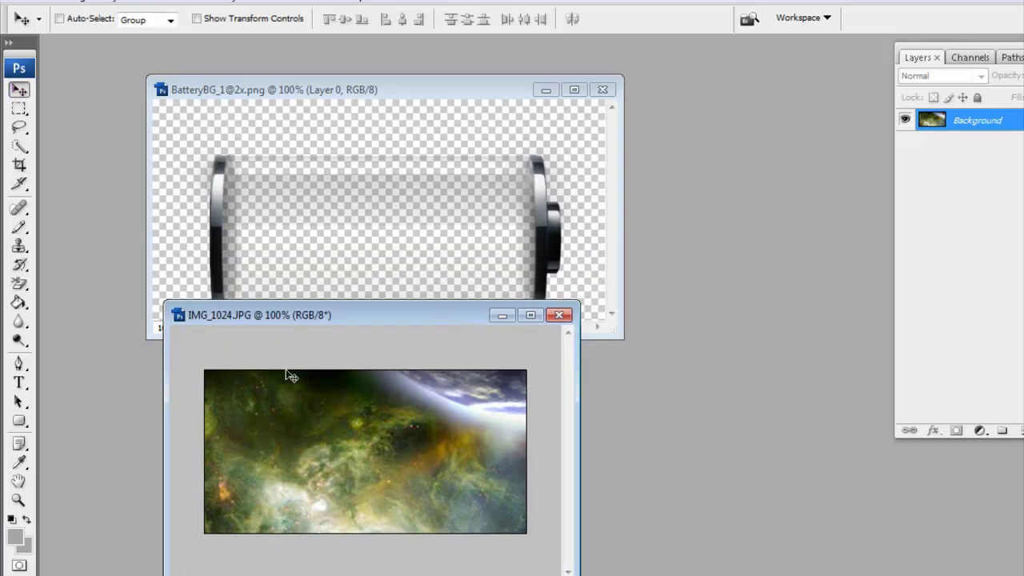
drag(313, 432, 317, 218)
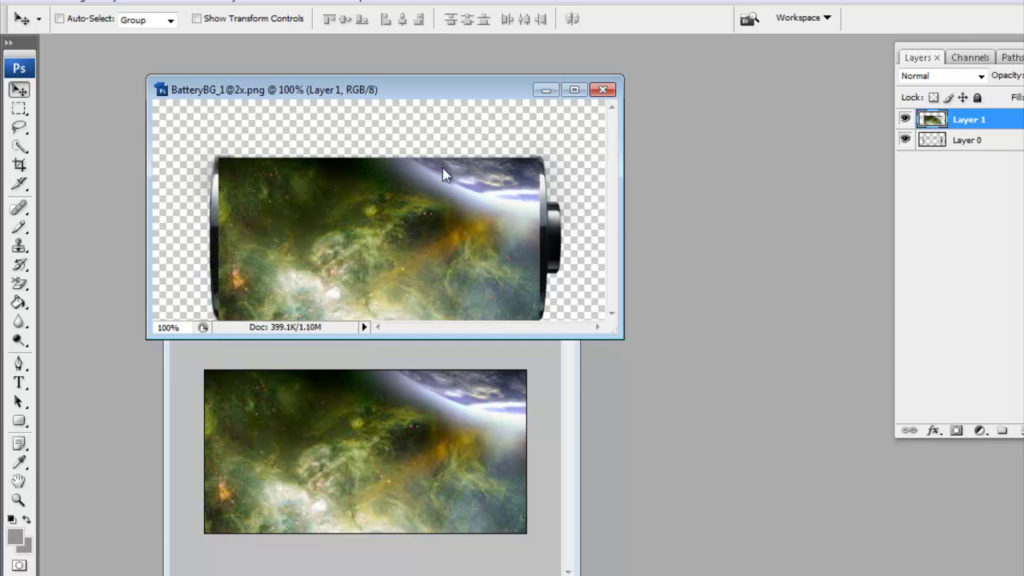
drag(1014, 128, 1010, 152)
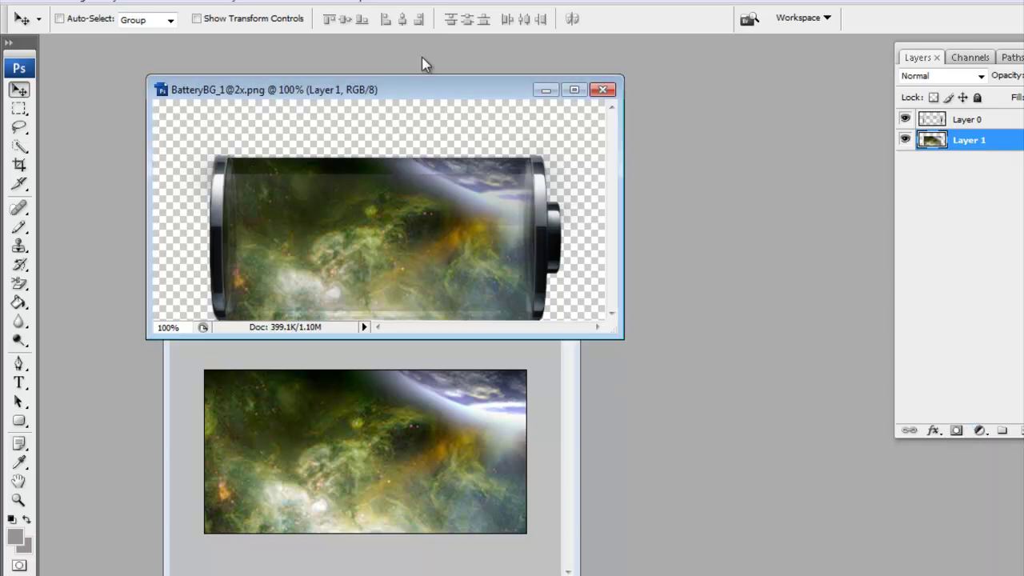
drag(419, 87, 449, 80)
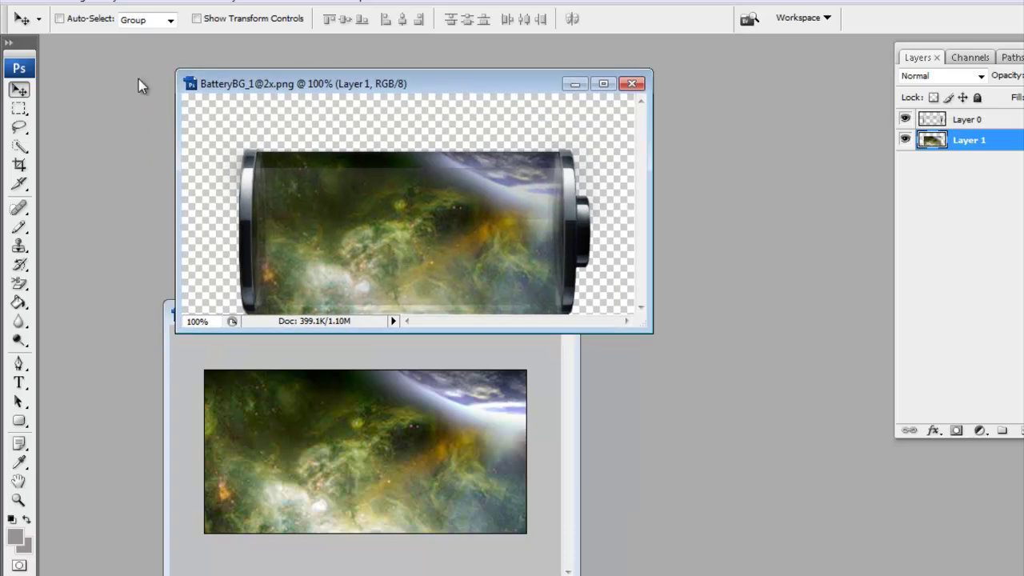
click(12, 2)
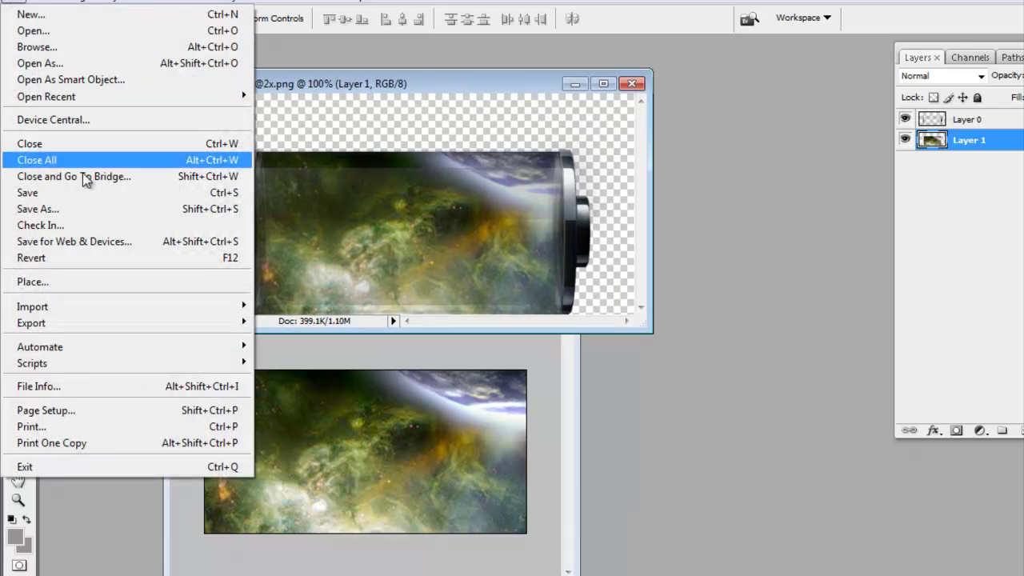
click(81, 204)
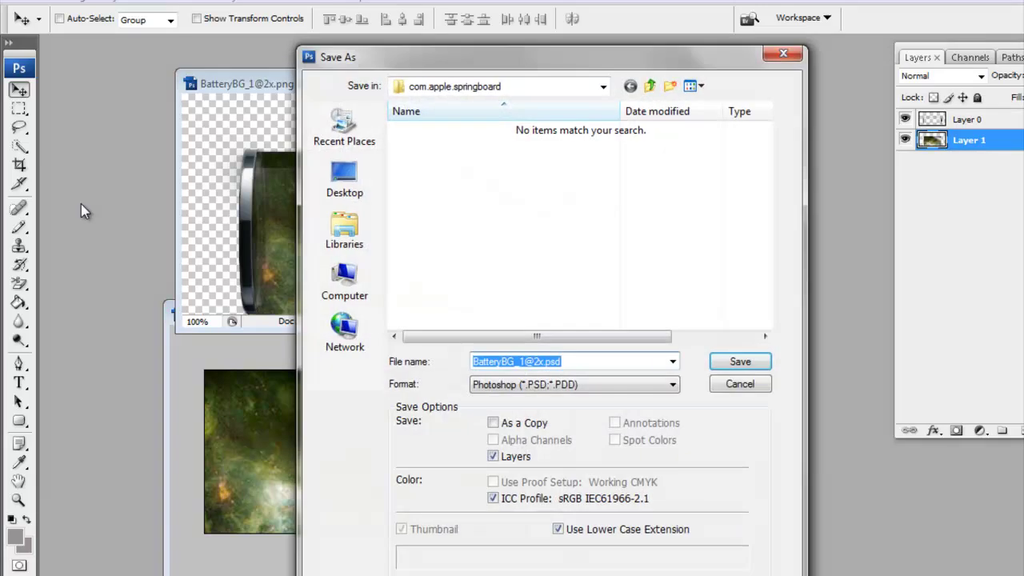
click(563, 386)
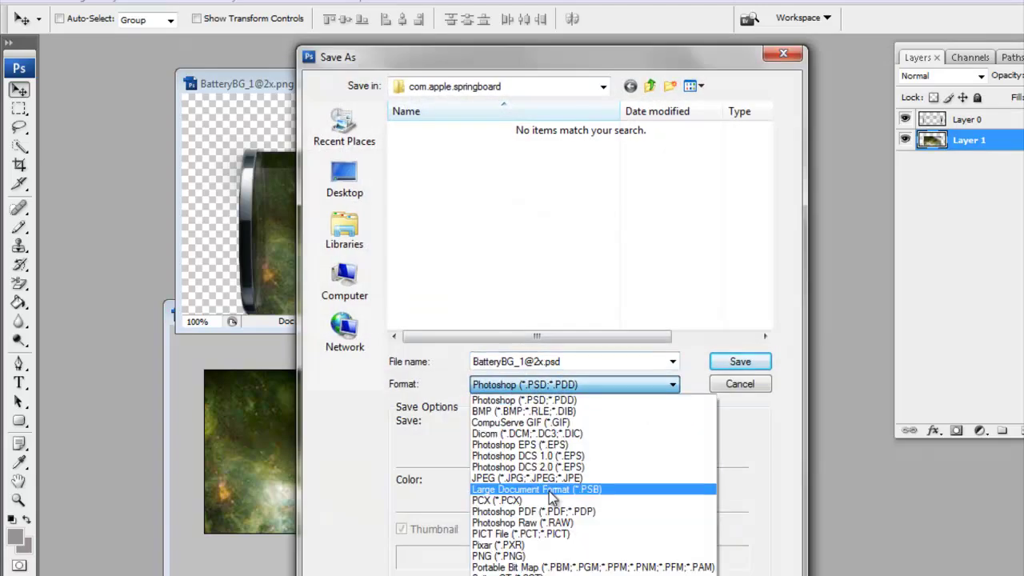
click(535, 555)
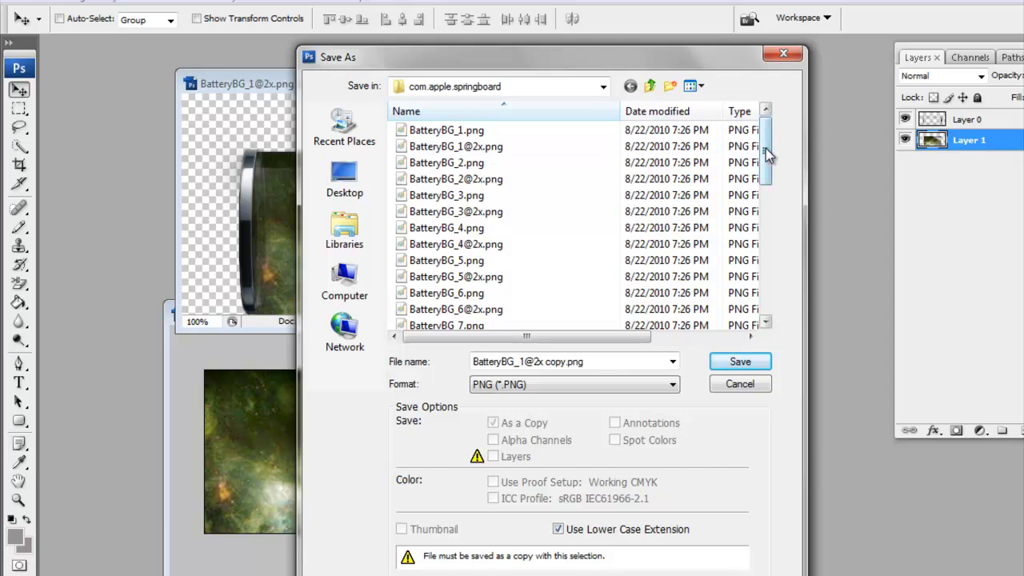
click(691, 88)
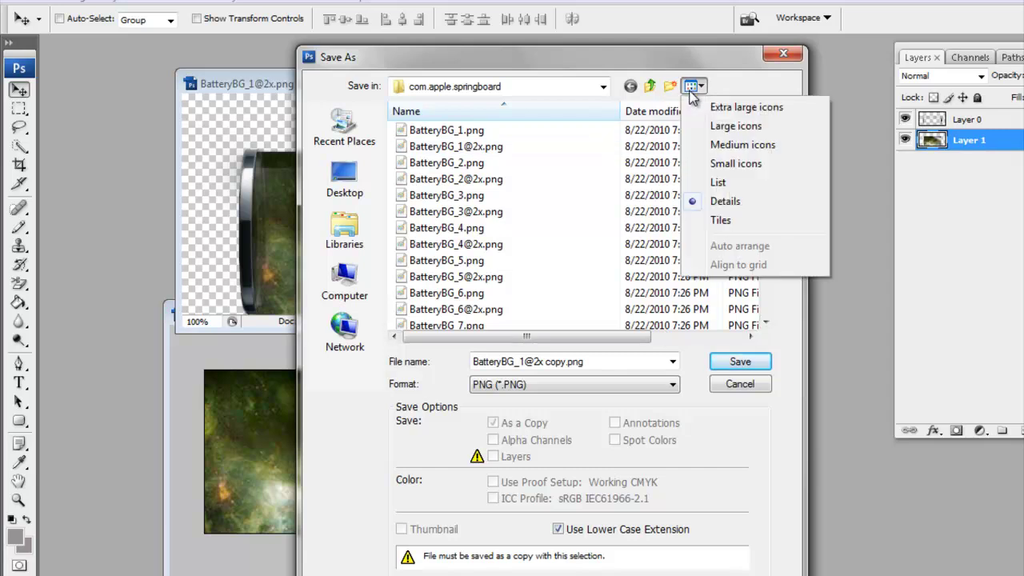
click(736, 126)
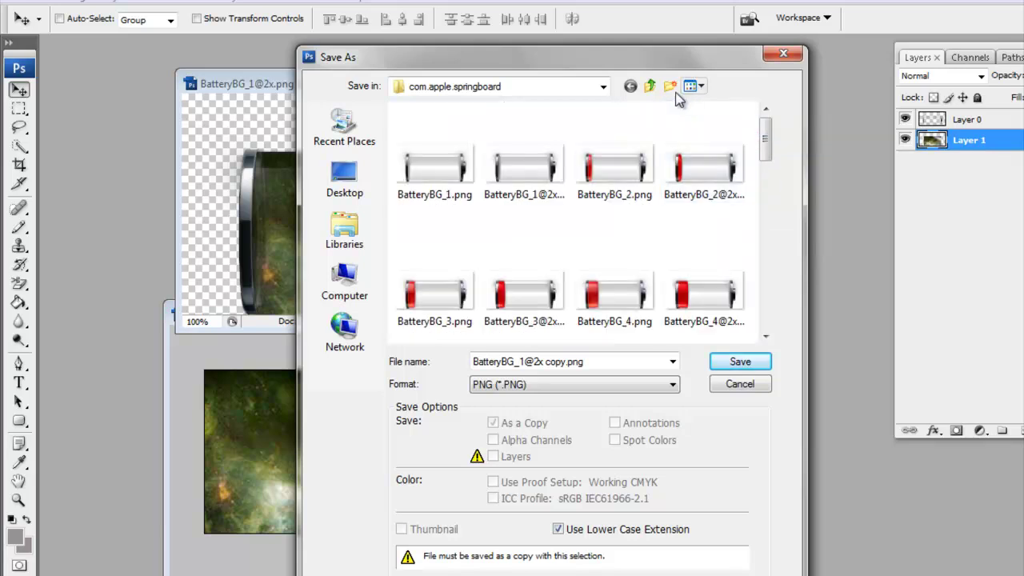
drag(765, 149, 766, 322)
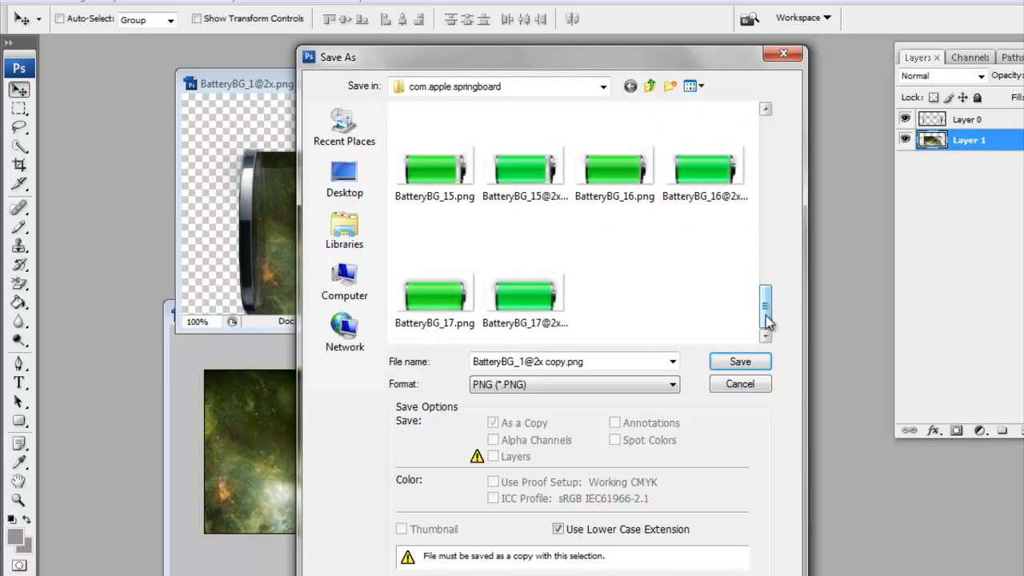
click(524, 298)
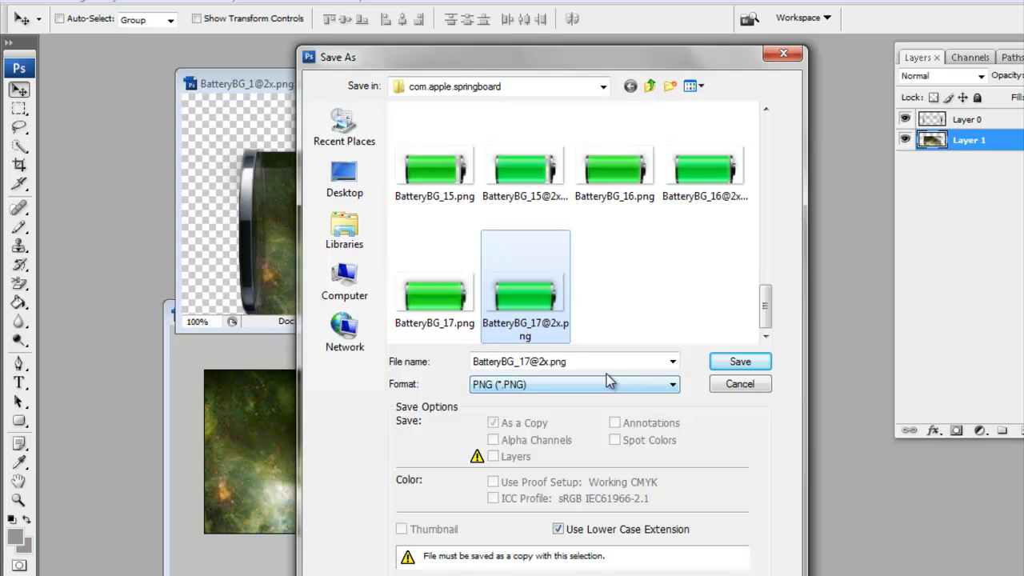
click(730, 361)
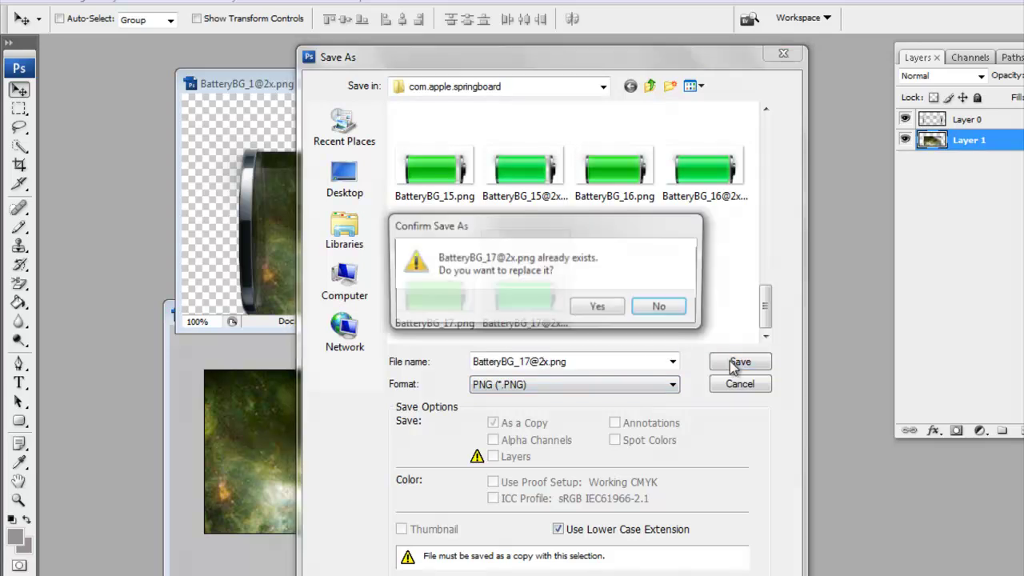
click(606, 307)
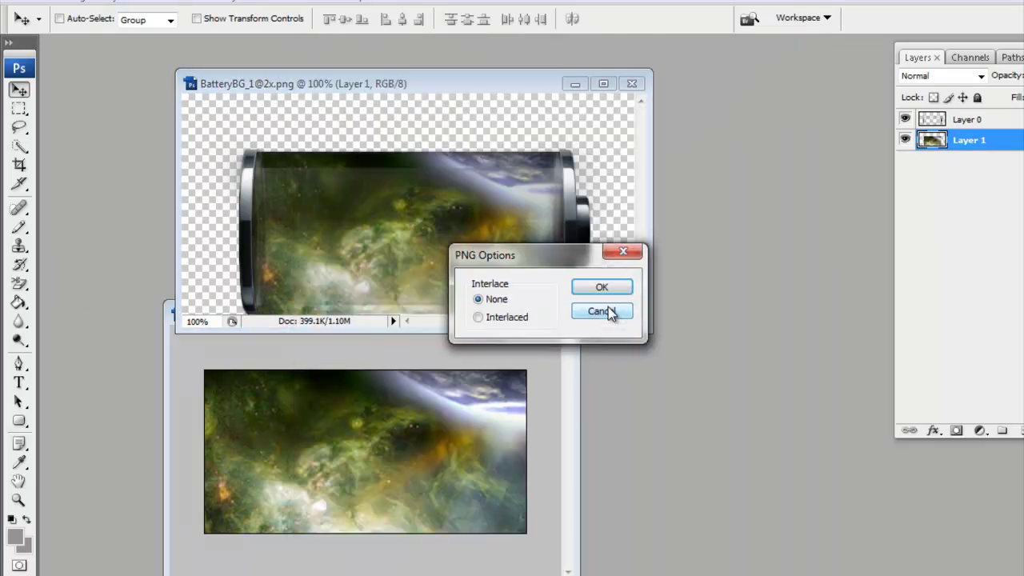
click(602, 288)
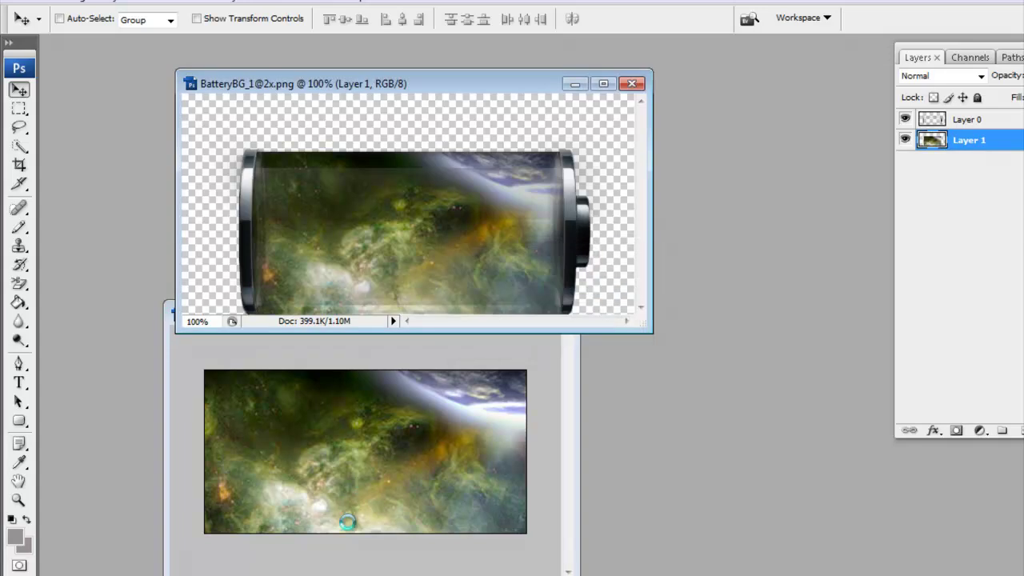
- Refresh the com.apple.springboard folder in Explorer to update thumbnails and shift its window left
key(alt+Tab)
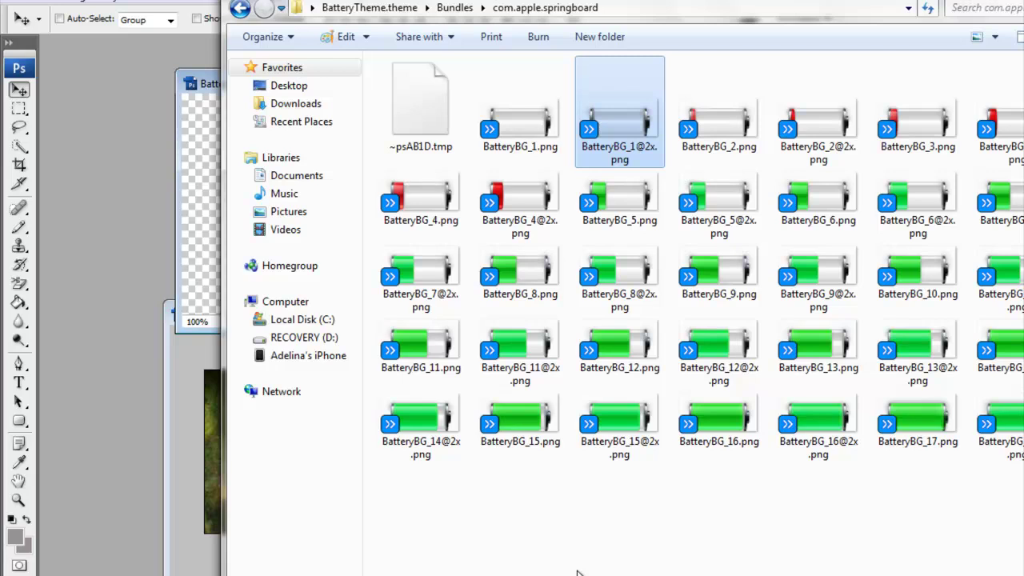
right_click(686, 512)
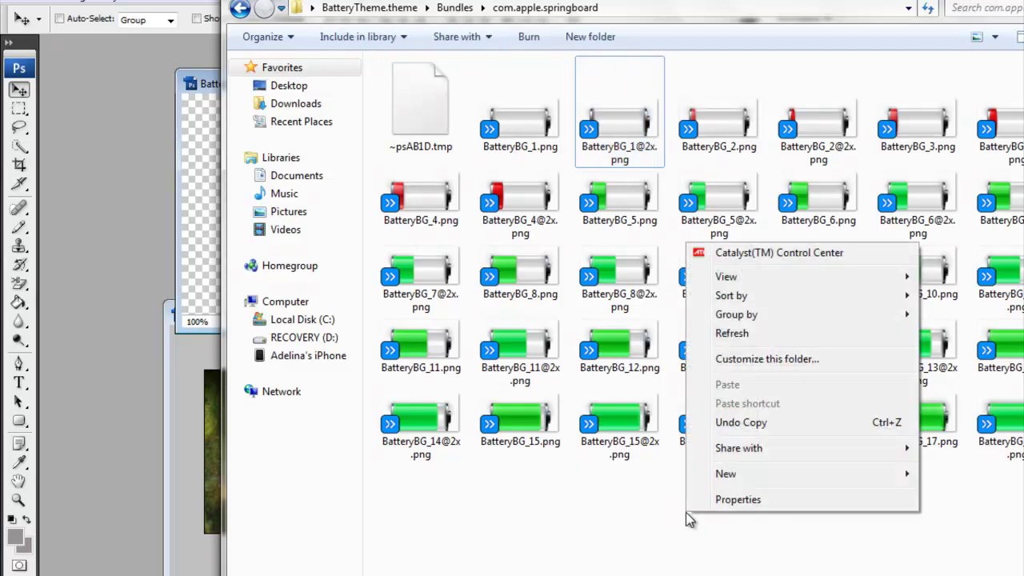
click(750, 337)
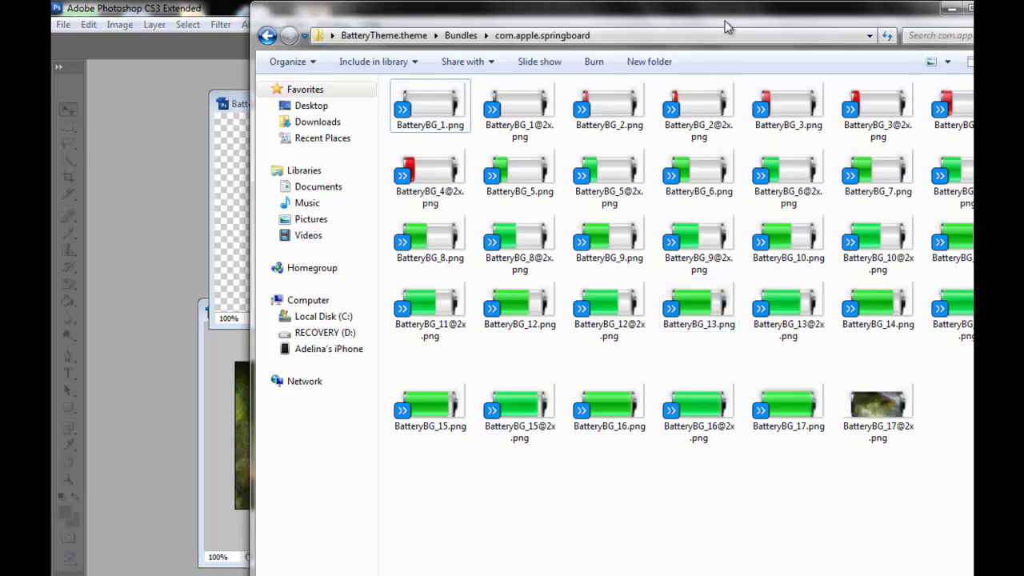
drag(721, 18, 647, 18)
click(801, 428)
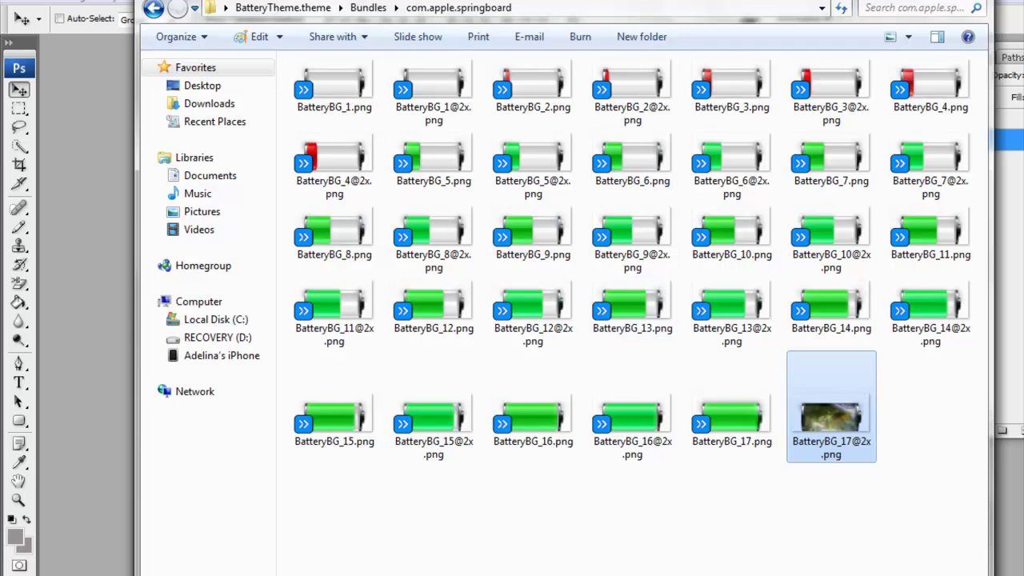
drag(528, 2, 734, 58)
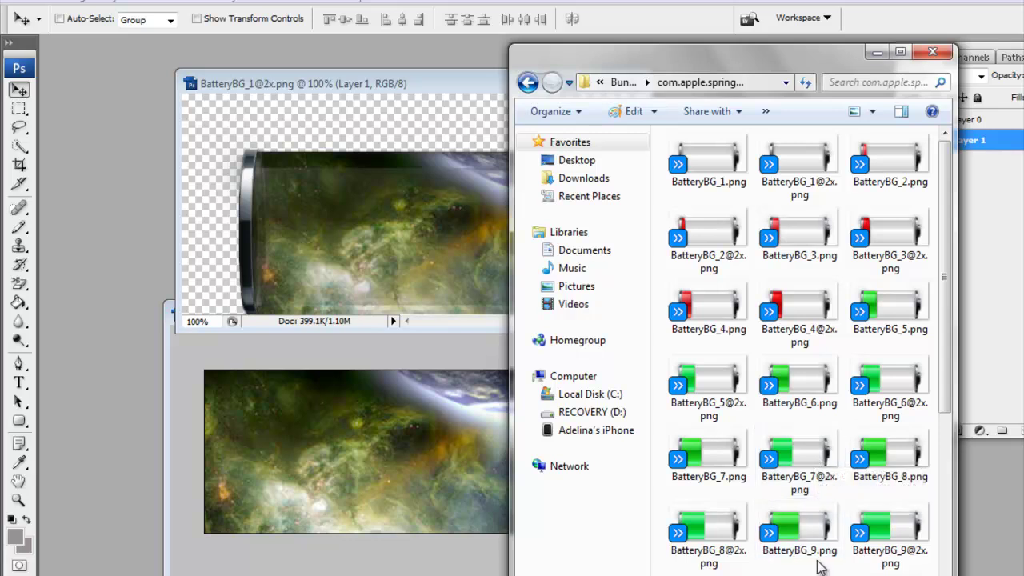
click(805, 480)
drag(703, 464, 387, 194)
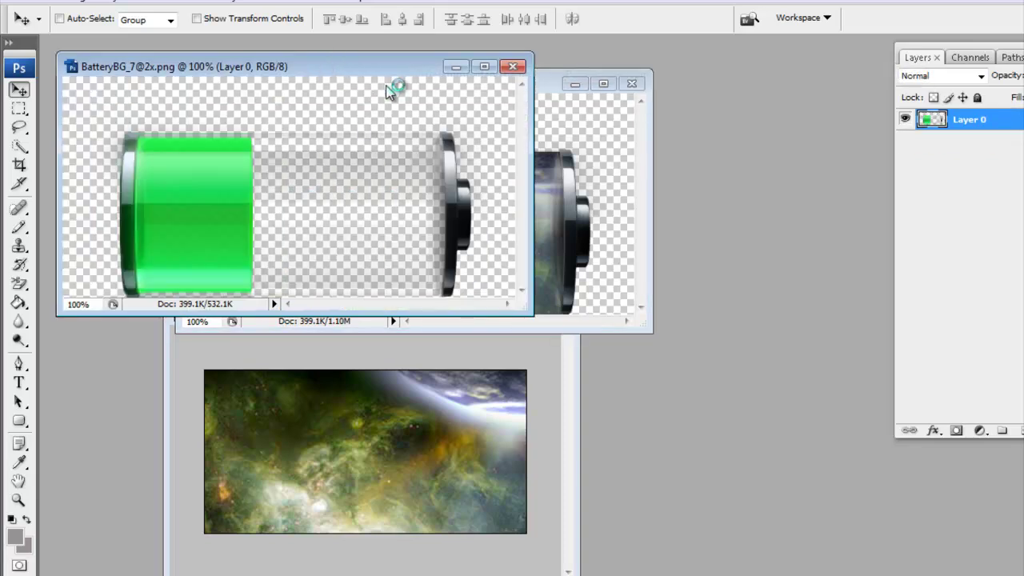
- Crop IMG_1024.JPG to a narrow left strip, then close BatteryBG_7@2x and bring BatteryBG_1@2x forward
drag(328, 70, 399, 125)
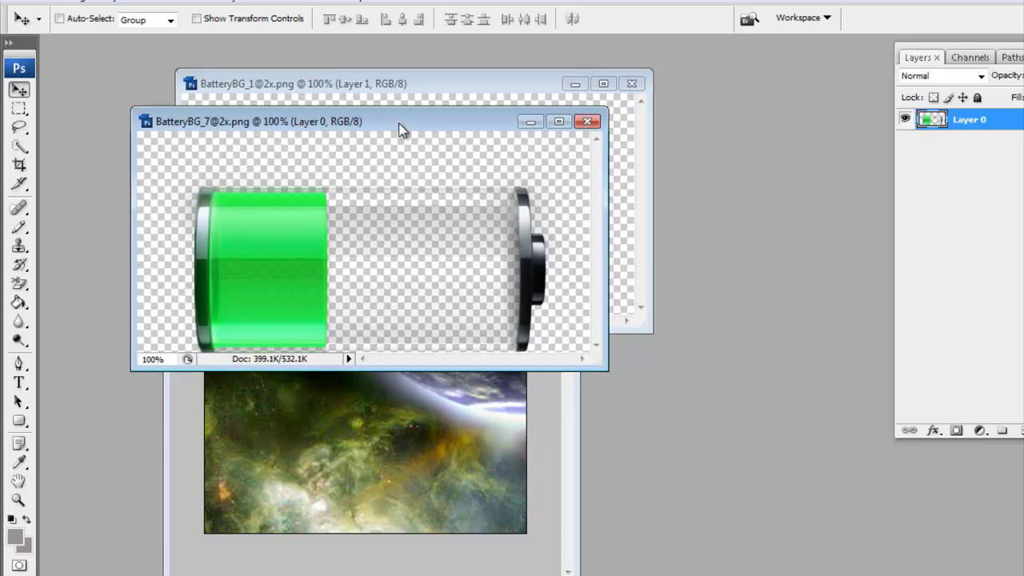
click(20, 165)
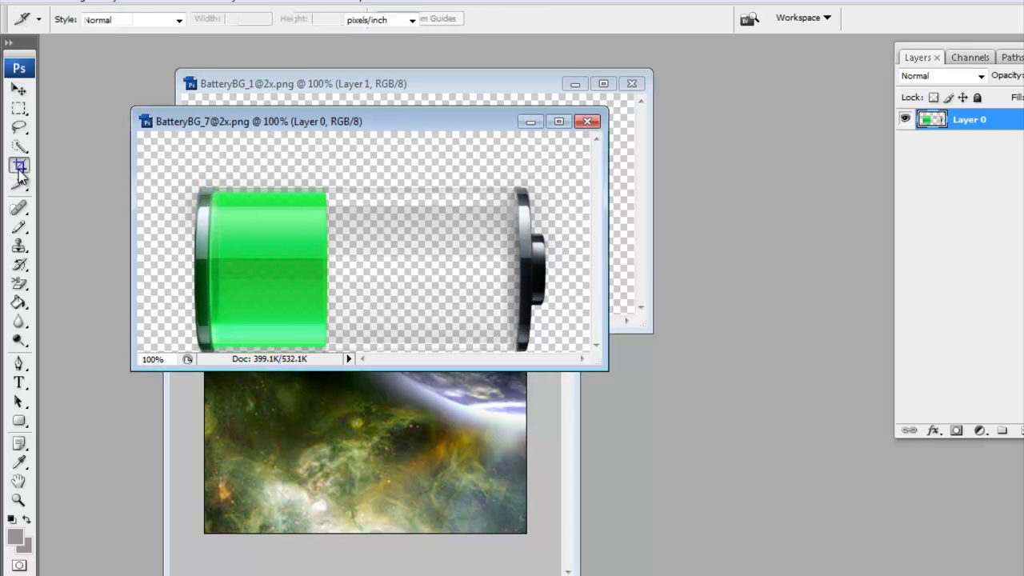
click(205, 375)
drag(231, 403, 327, 555)
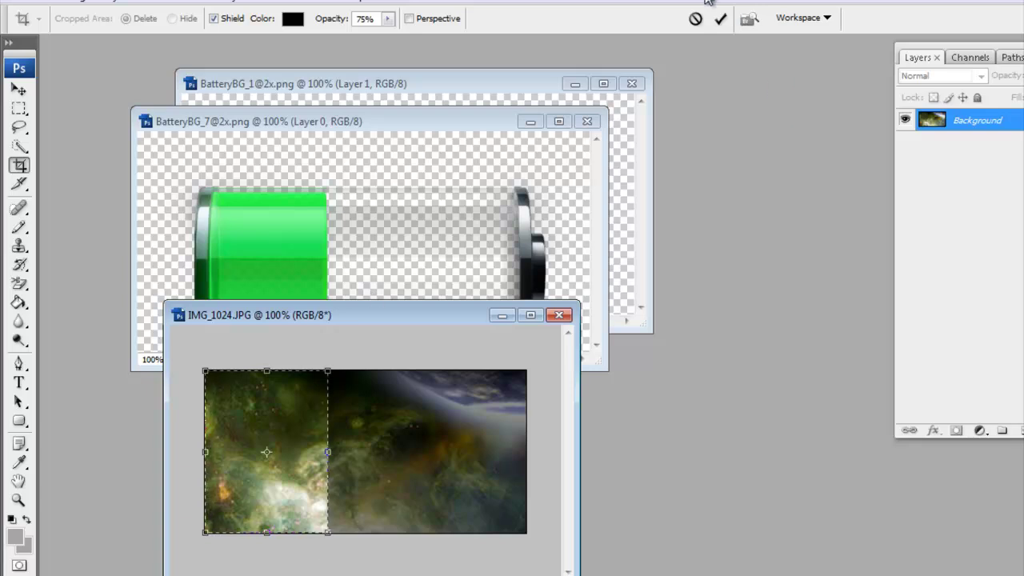
click(720, 18)
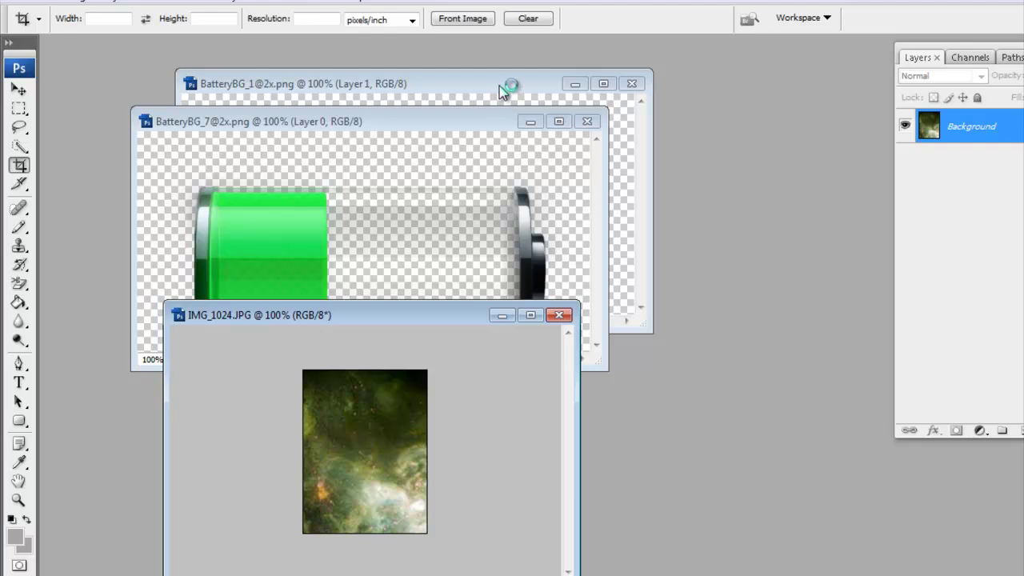
click(587, 121)
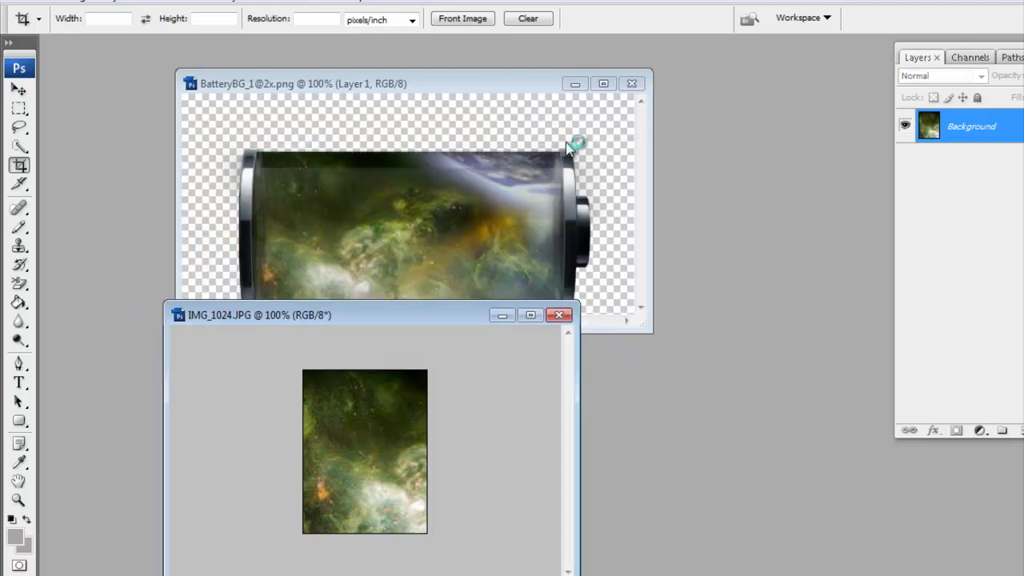
drag(568, 149, 522, 174)
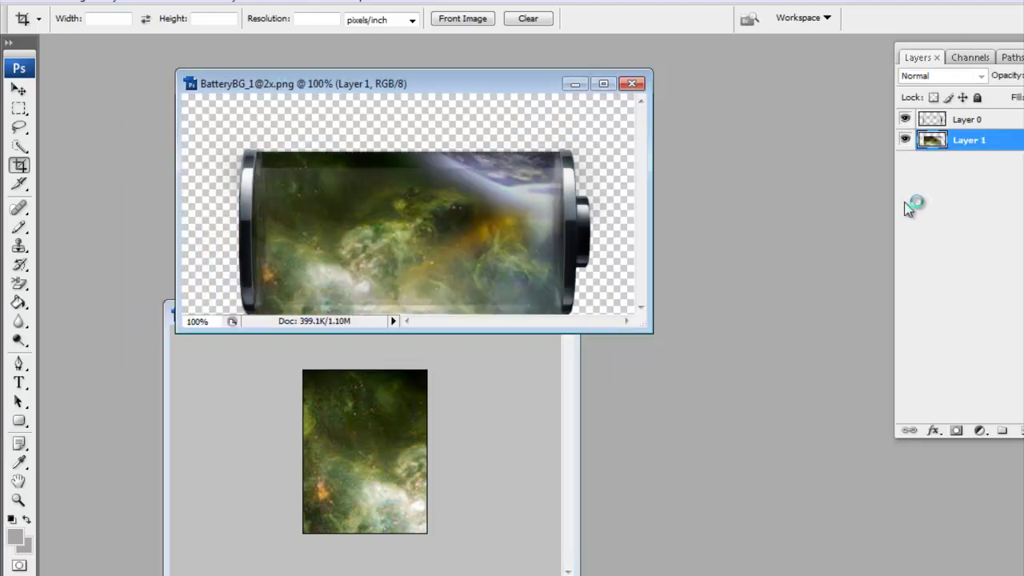
- Delete the old full-width space layer, drag in the cropped strip, and place it behind the shell
right_click(983, 145)
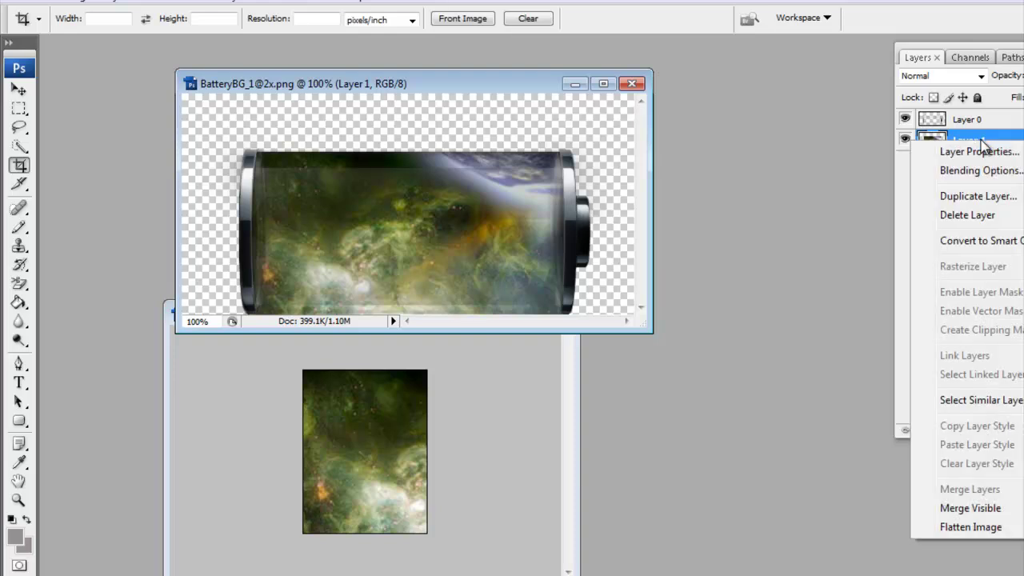
click(19, 94)
click(18, 91)
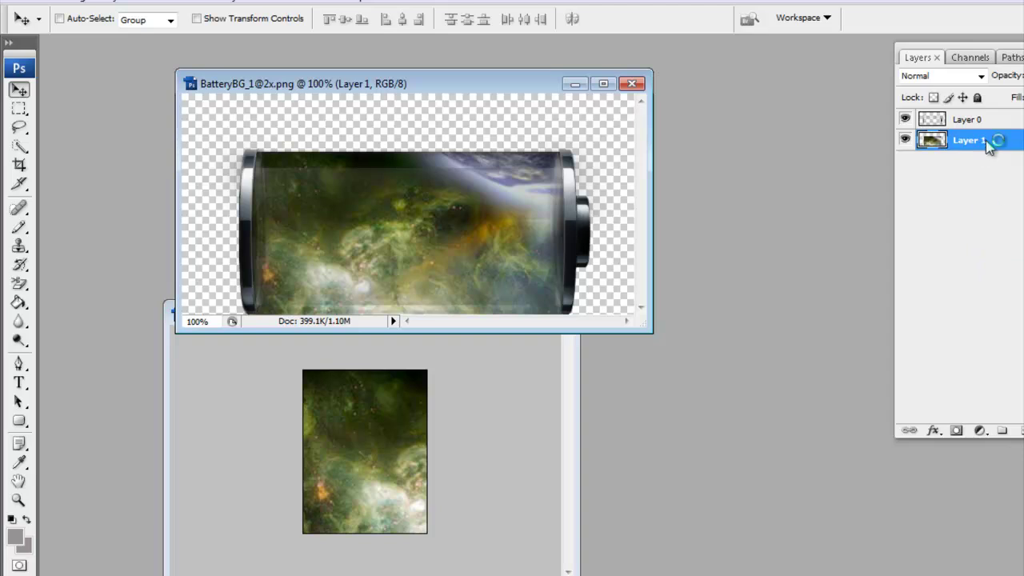
key(Delete)
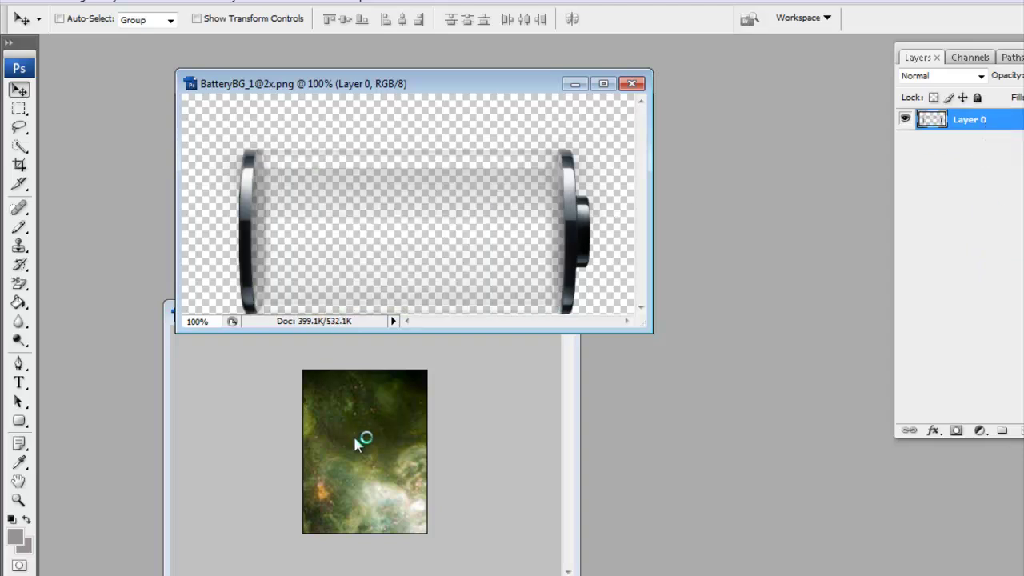
drag(356, 440, 305, 224)
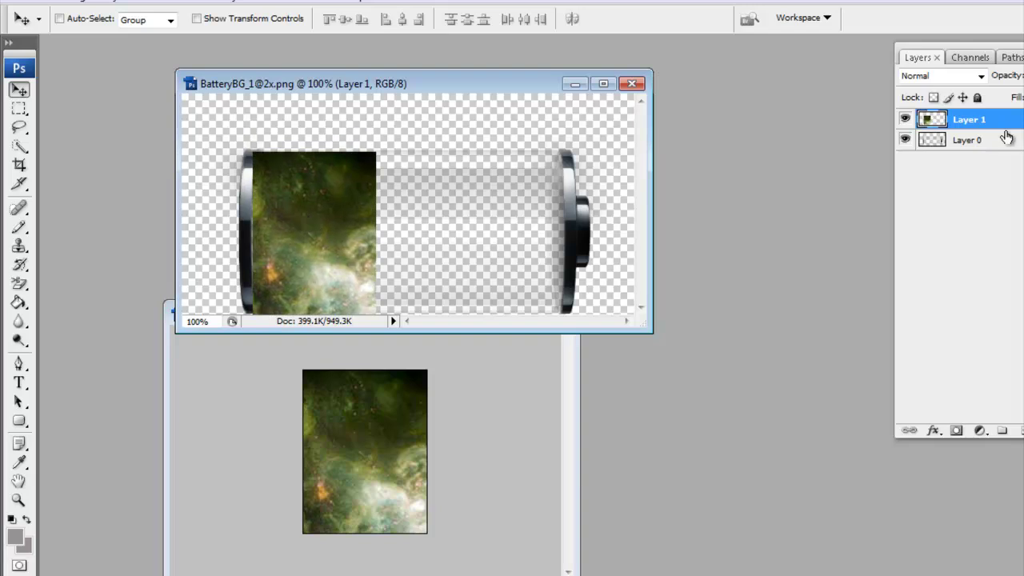
drag(1007, 137, 1007, 149)
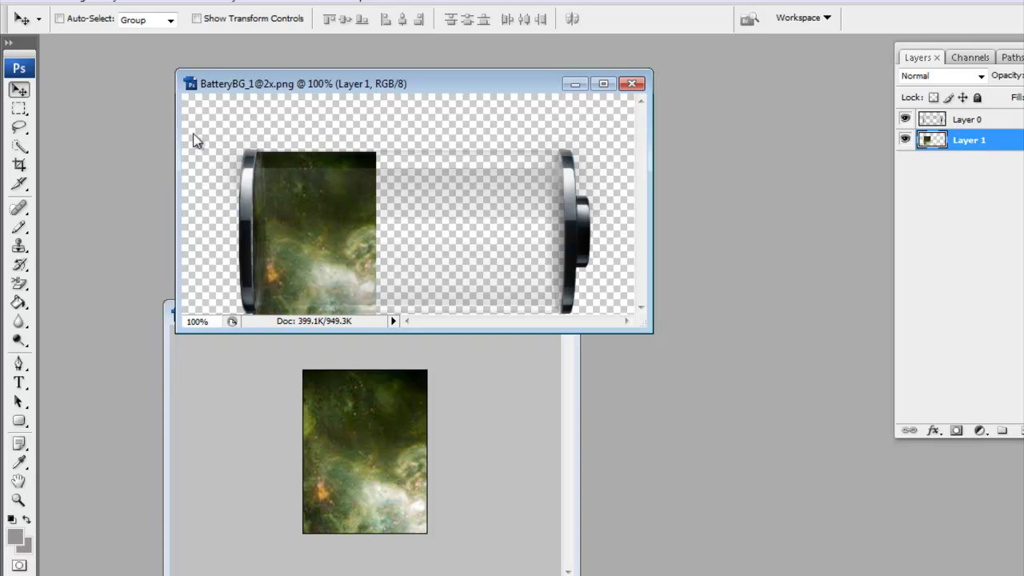
click(12, 3)
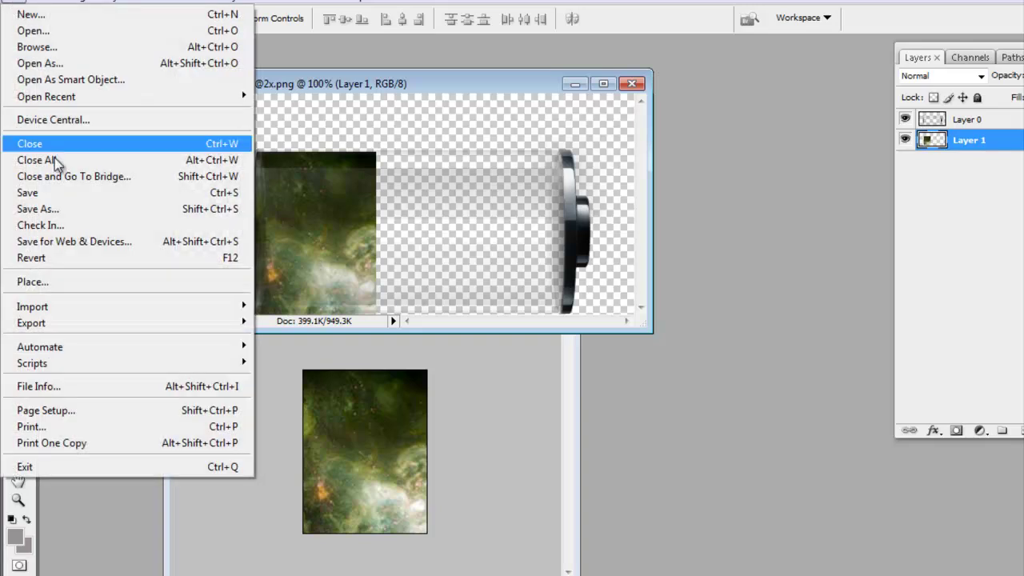
click(56, 211)
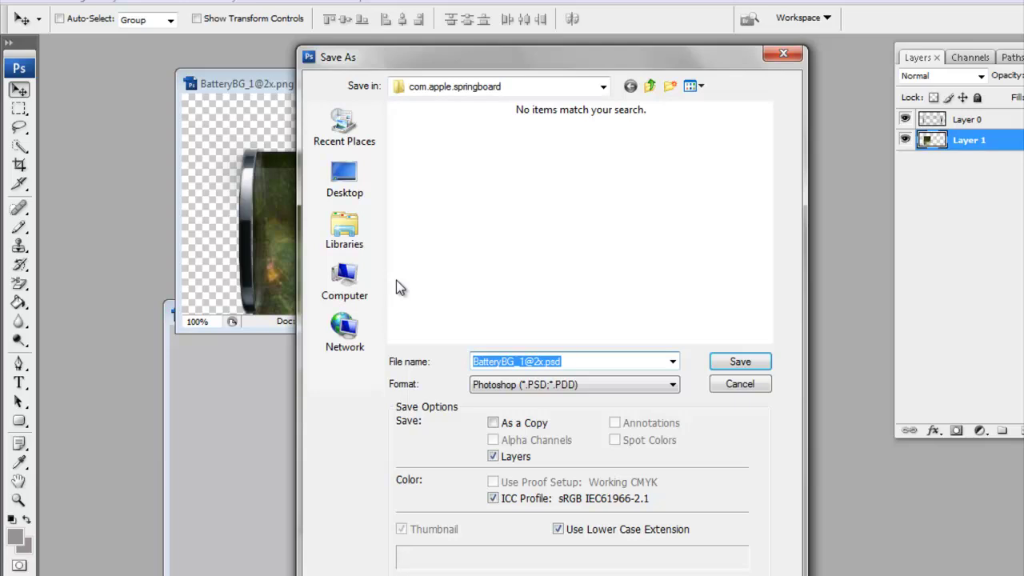
click(504, 385)
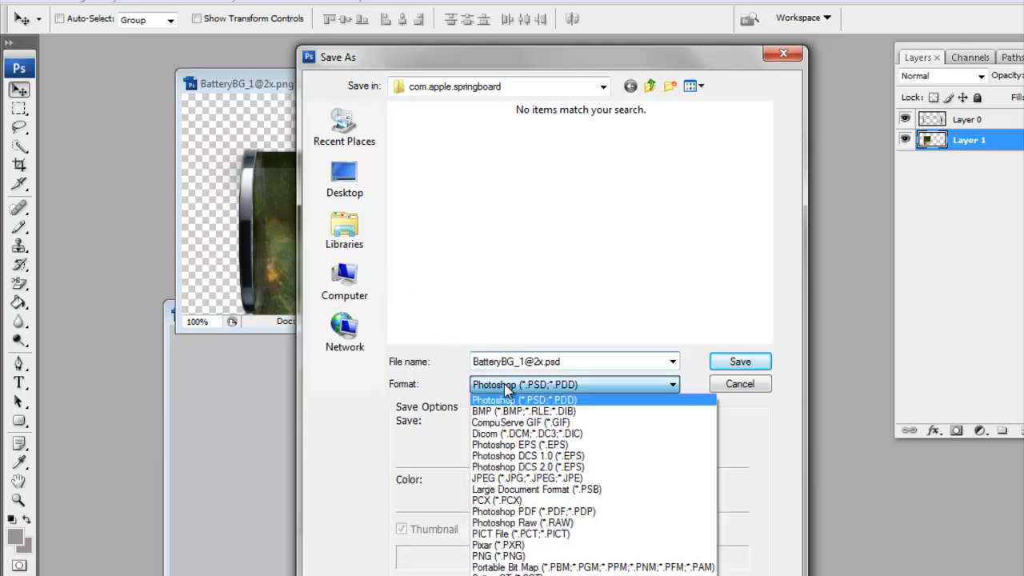
click(500, 556)
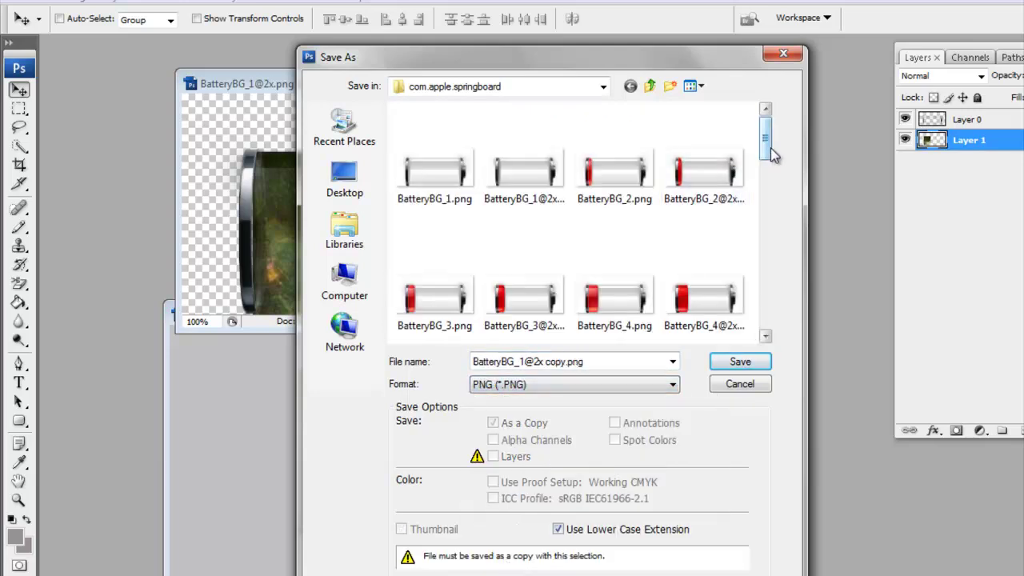
drag(773, 155, 768, 212)
click(527, 234)
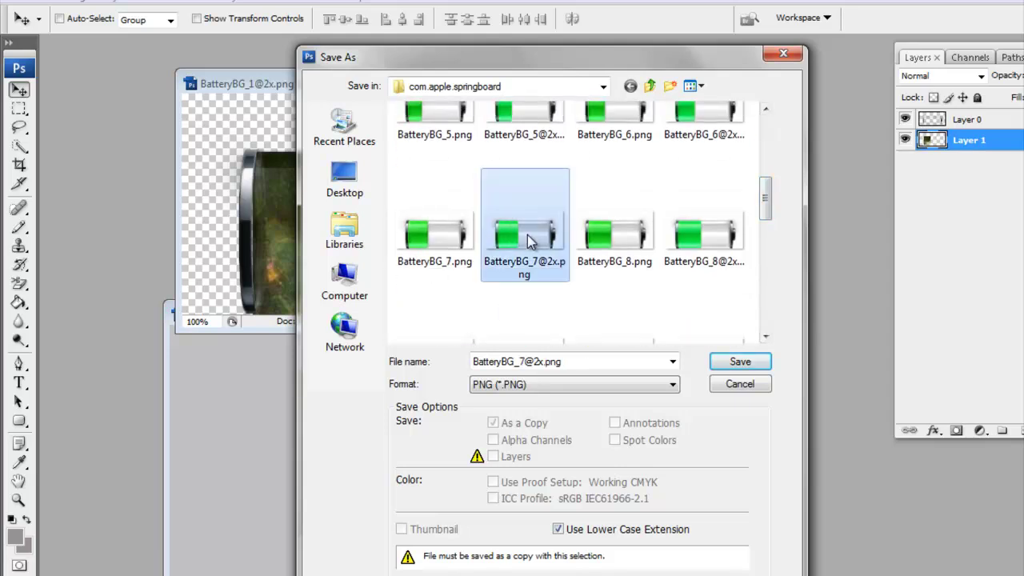
key(Return)
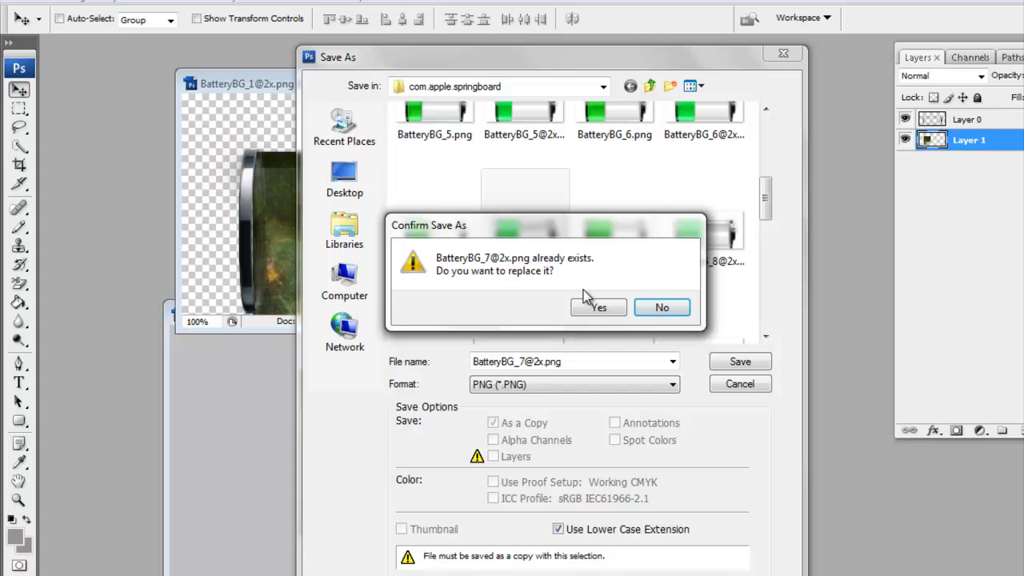
click(593, 306)
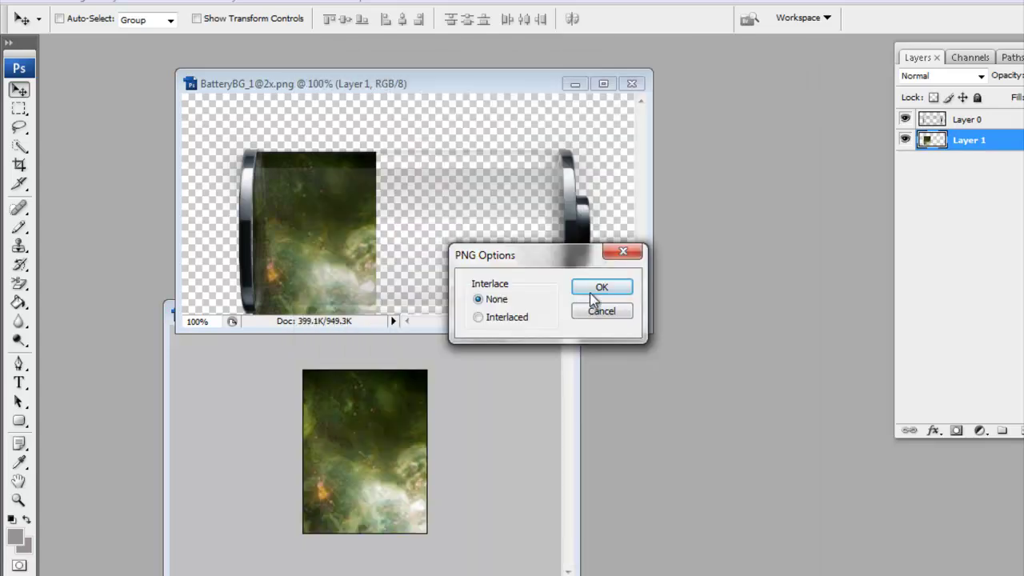
click(592, 291)
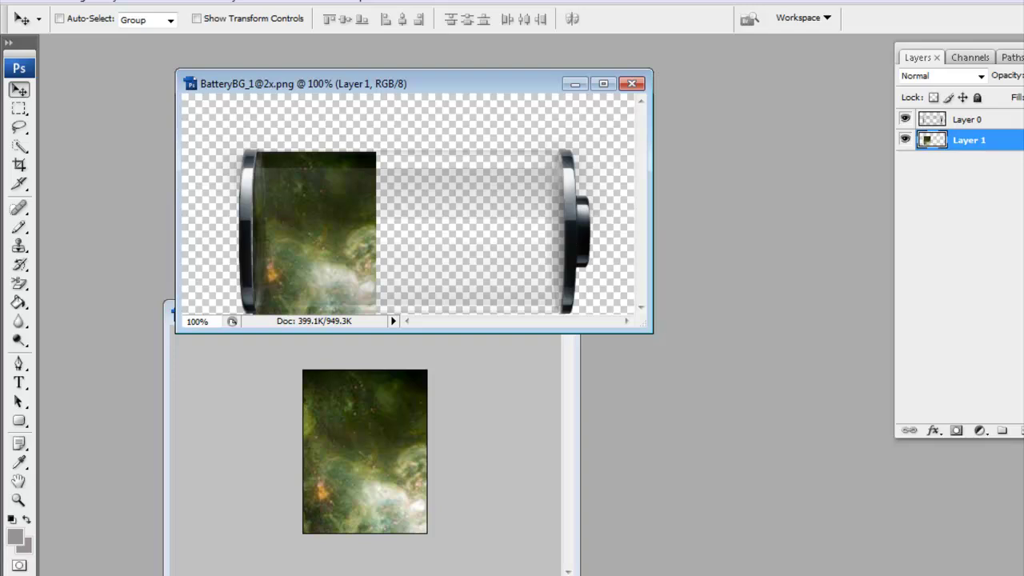
key(alt+Tab)
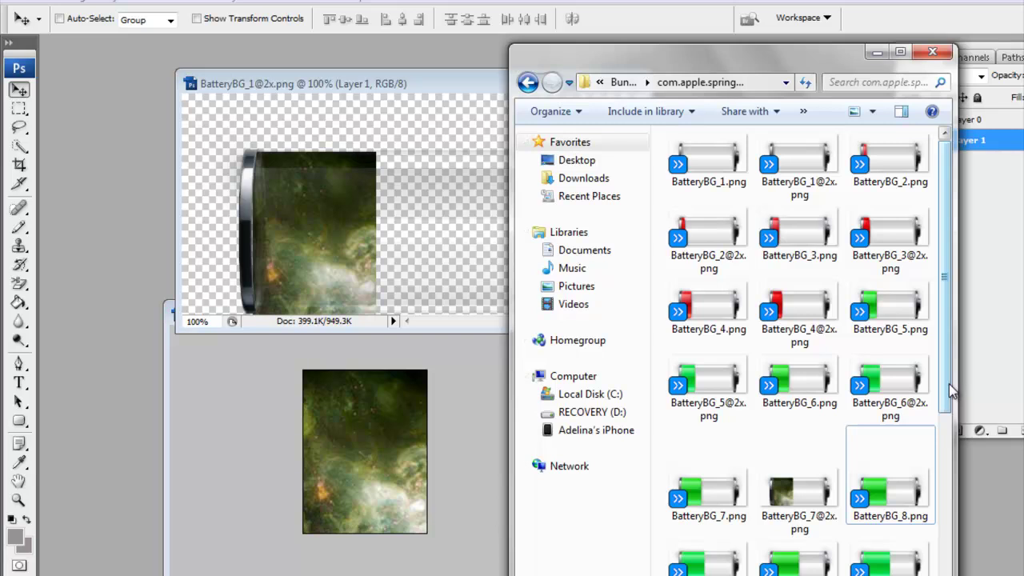
drag(951, 389, 495, 457)
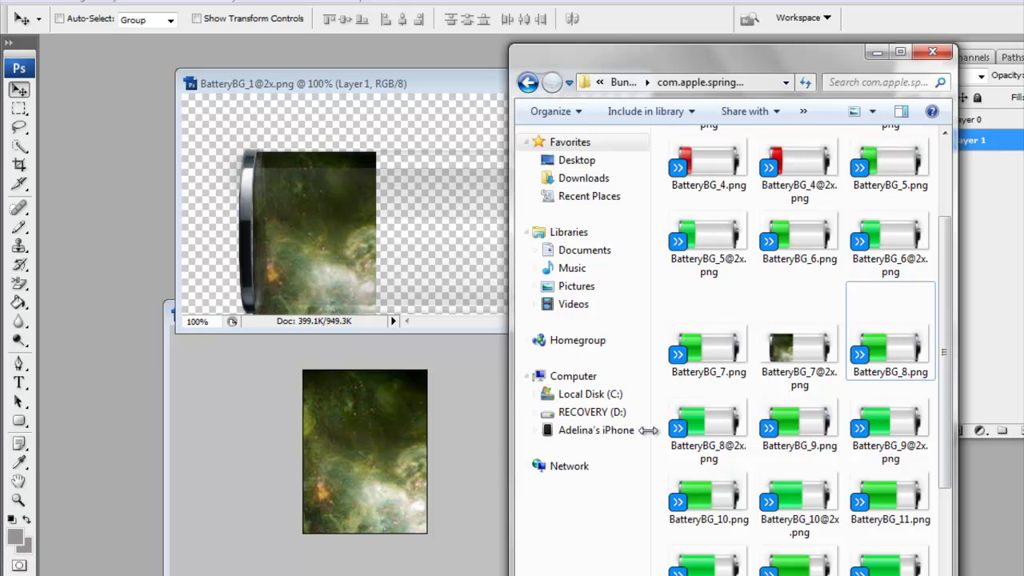
drag(951, 389, 930, 564)
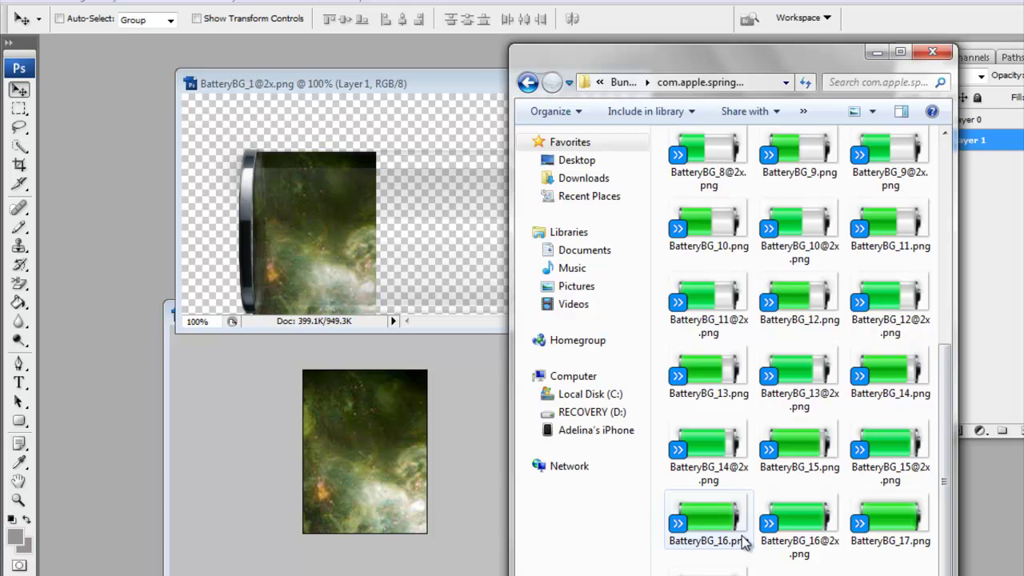
- Close IMG_1024 and BatteryBG_1@2x in Photoshop without saving changes
click(501, 382)
click(559, 314)
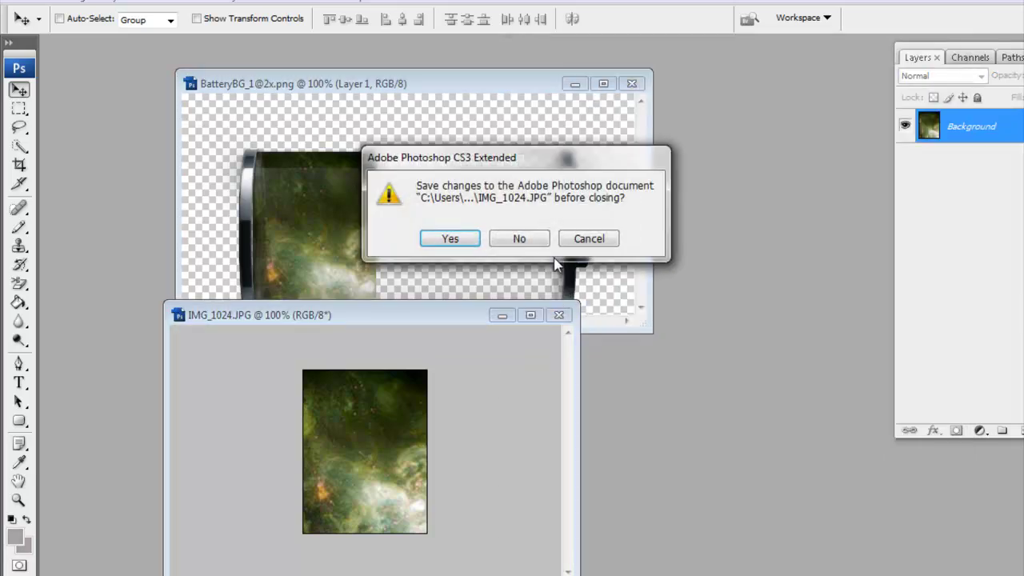
click(534, 244)
click(632, 84)
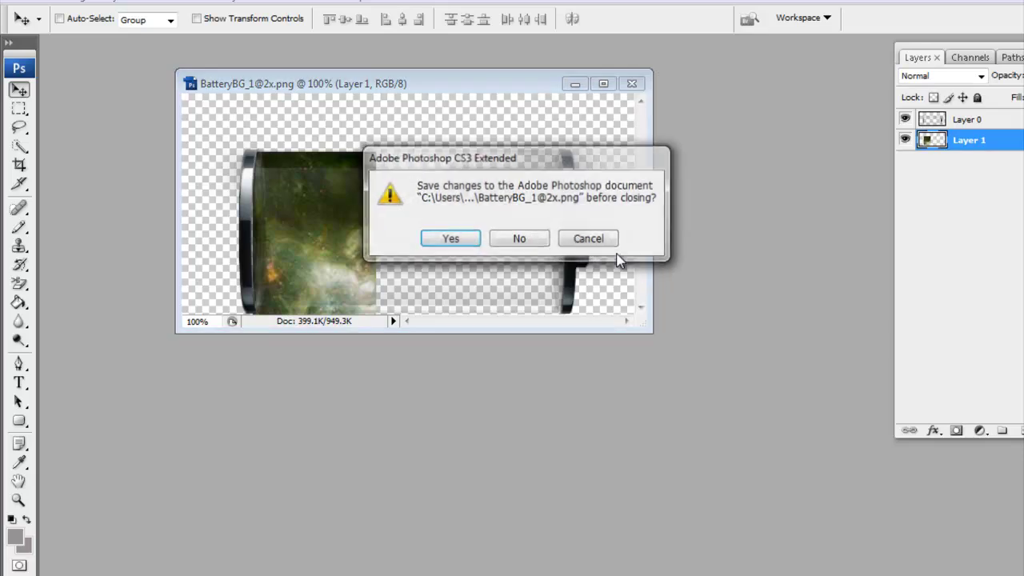
click(541, 238)
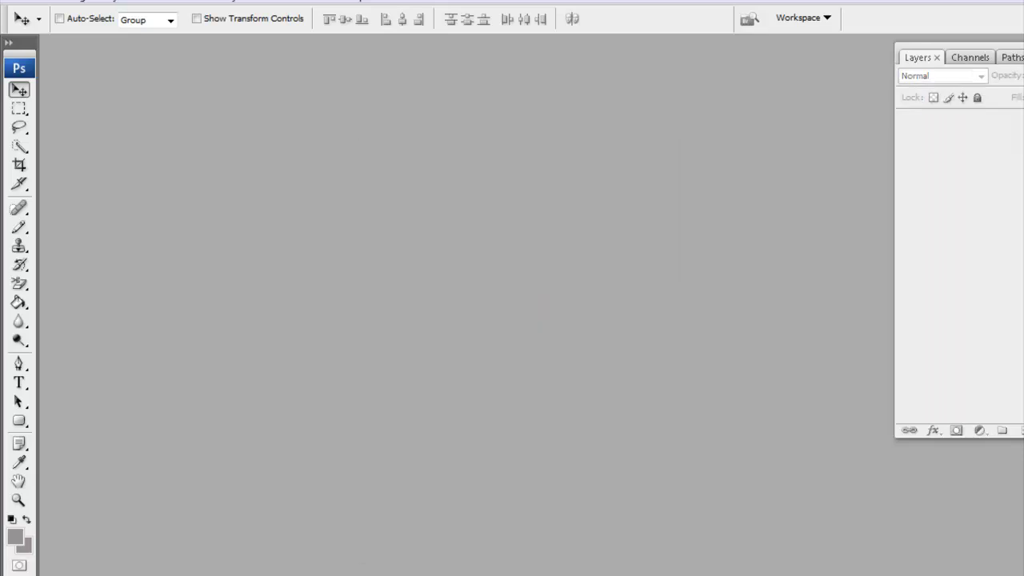
key(alt+Tab)
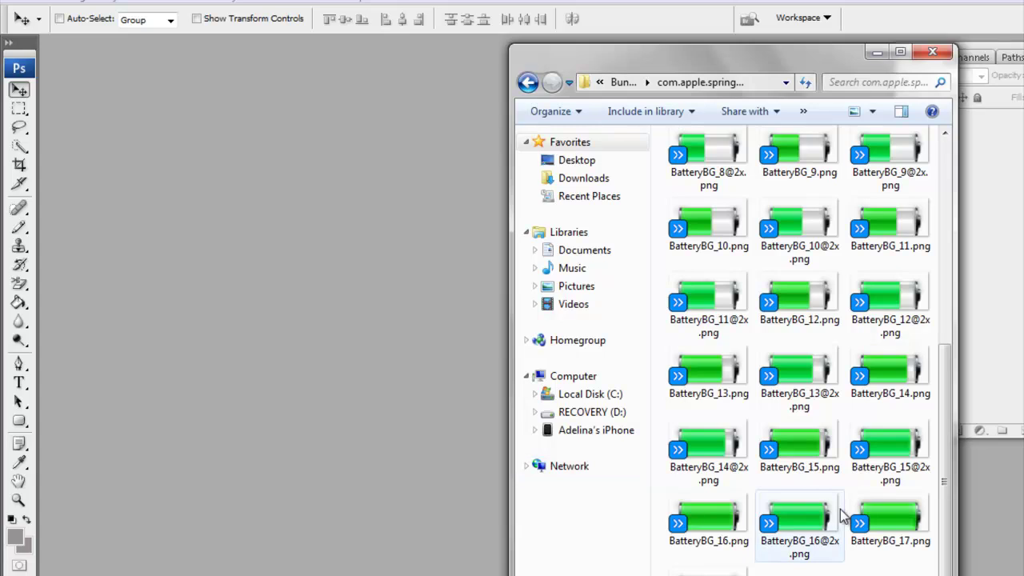
drag(801, 524, 428, 382)
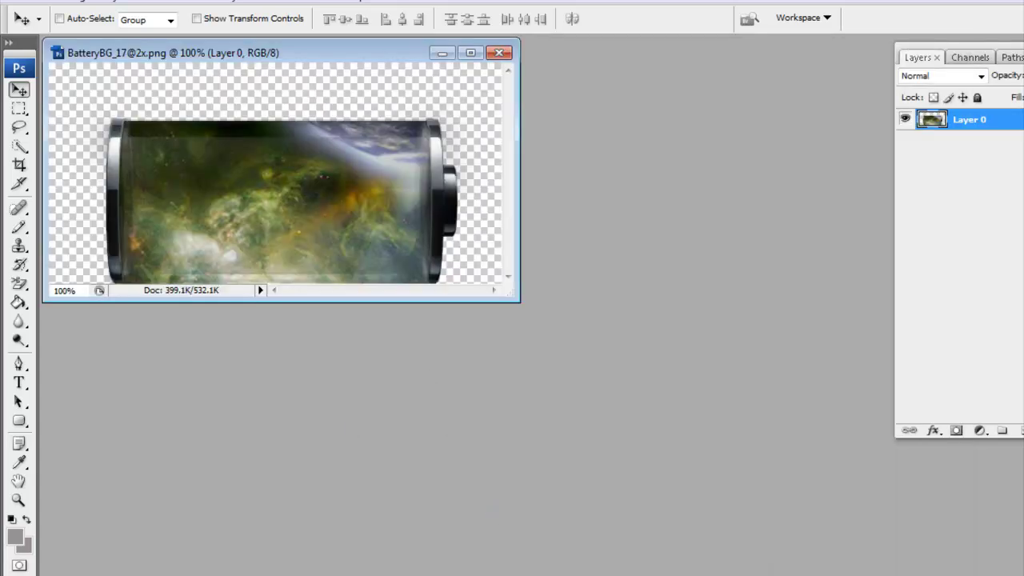
key(alt+Tab)
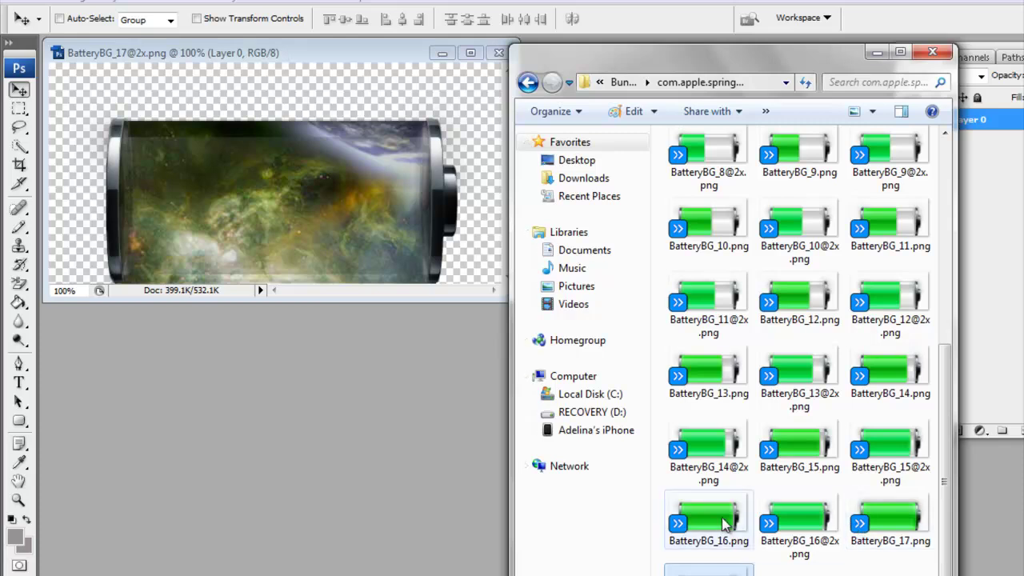
drag(727, 521, 824, 512)
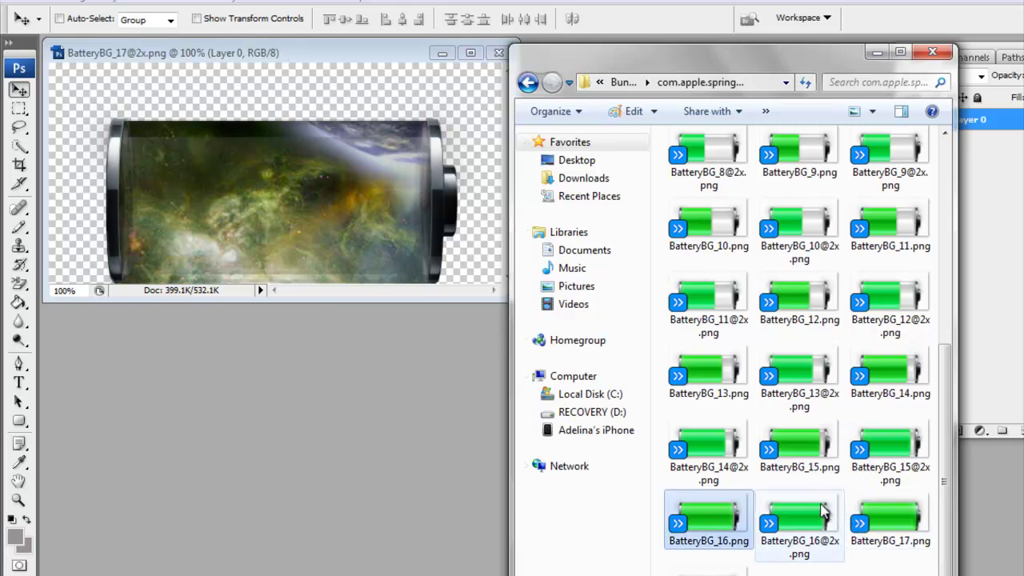
click(874, 520)
drag(462, 475, 440, 456)
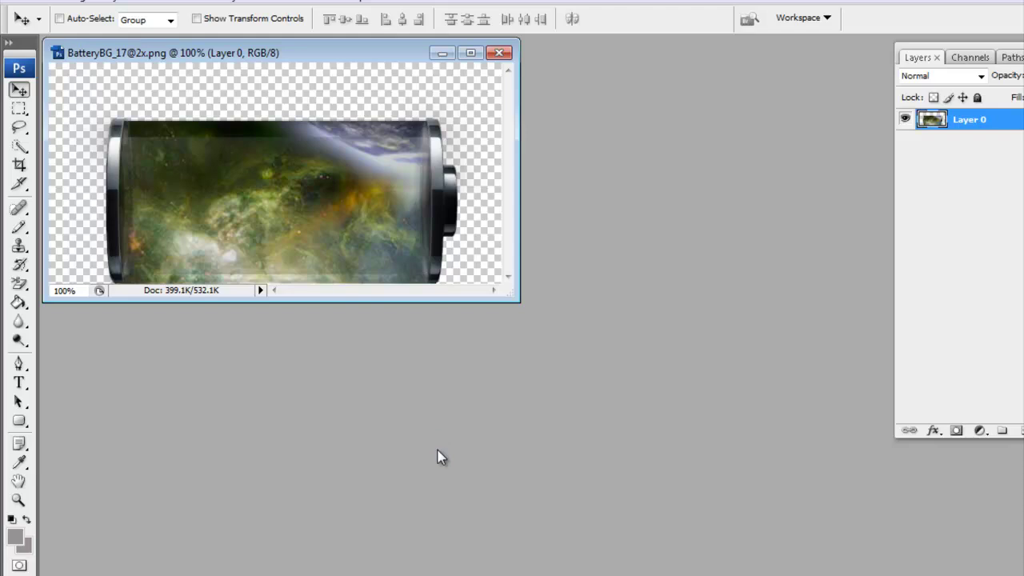
drag(162, 56, 573, 174)
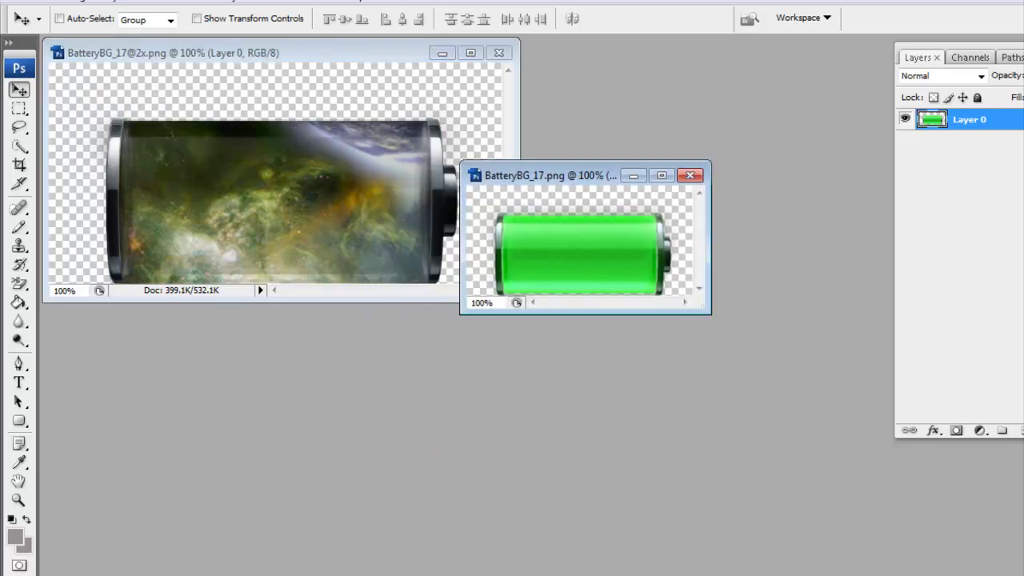
click(58, 2)
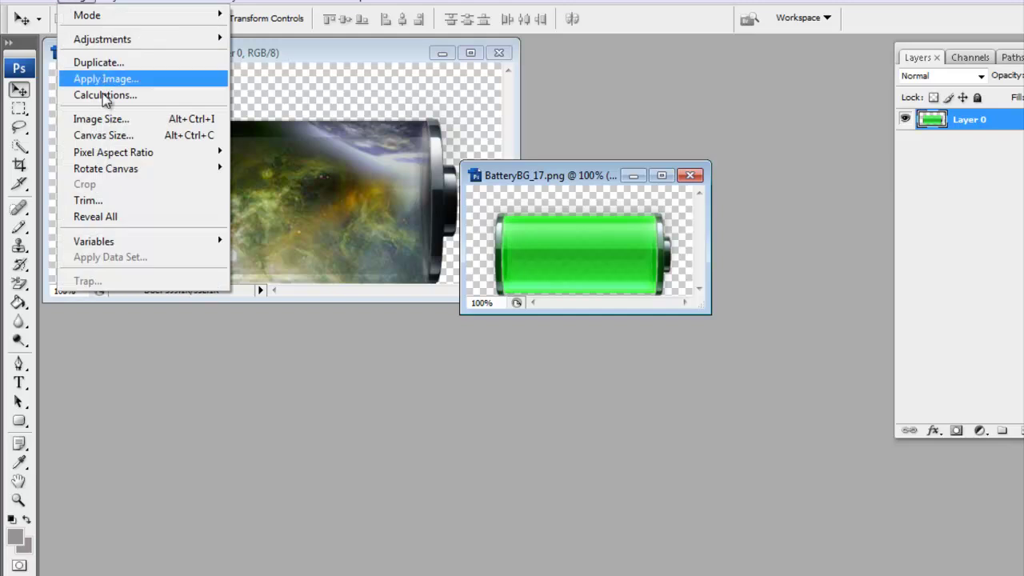
click(109, 119)
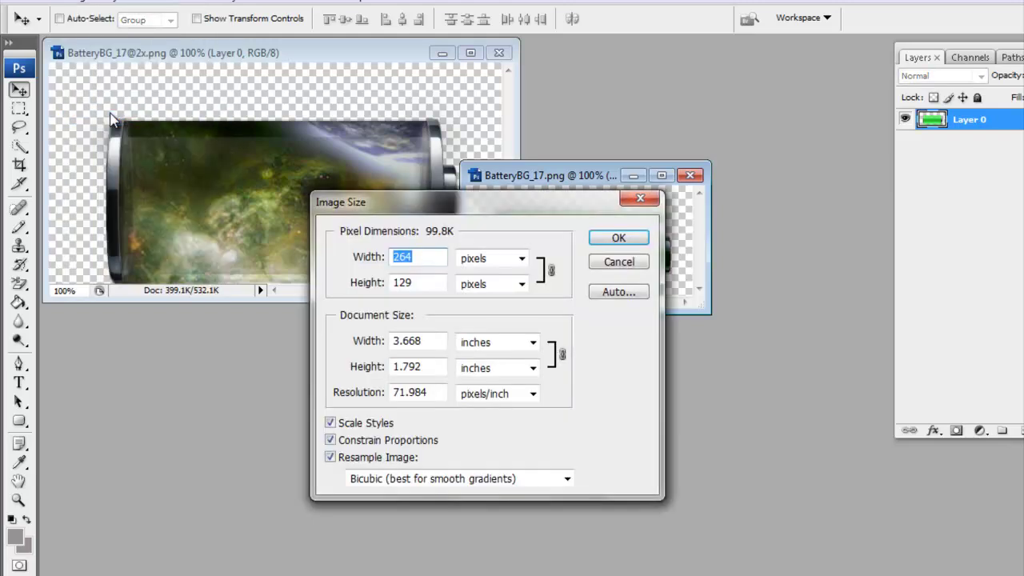
click(640, 200)
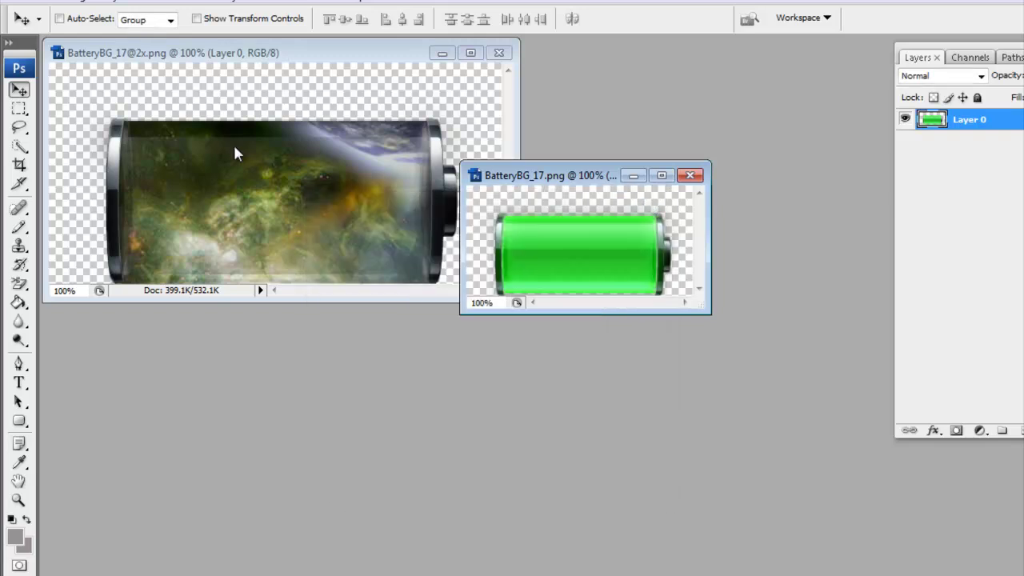
- Resize BatteryBG_17@2x to 264 pixels wide and close BatteryBG_17.png
click(234, 54)
click(86, 3)
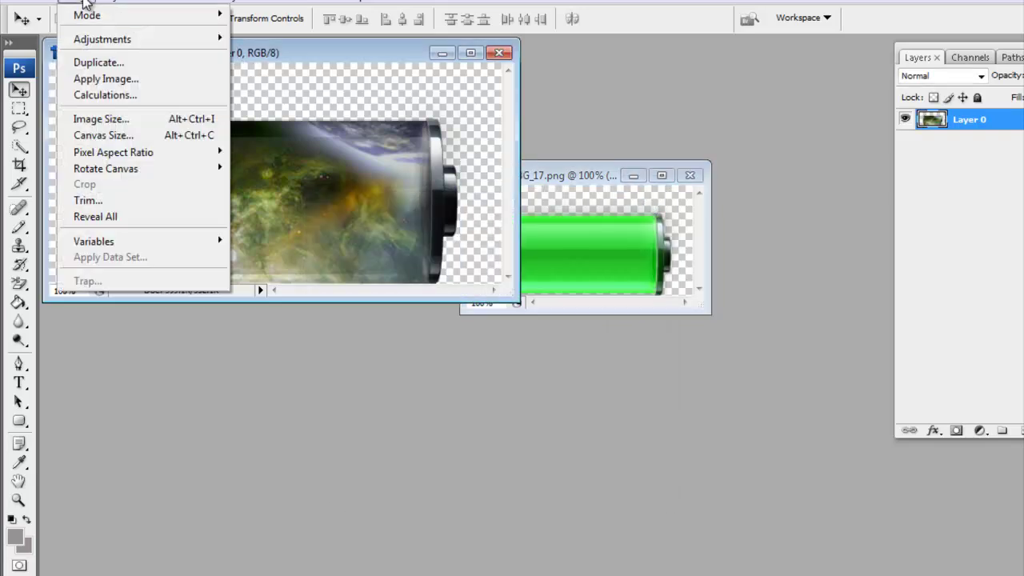
click(128, 120)
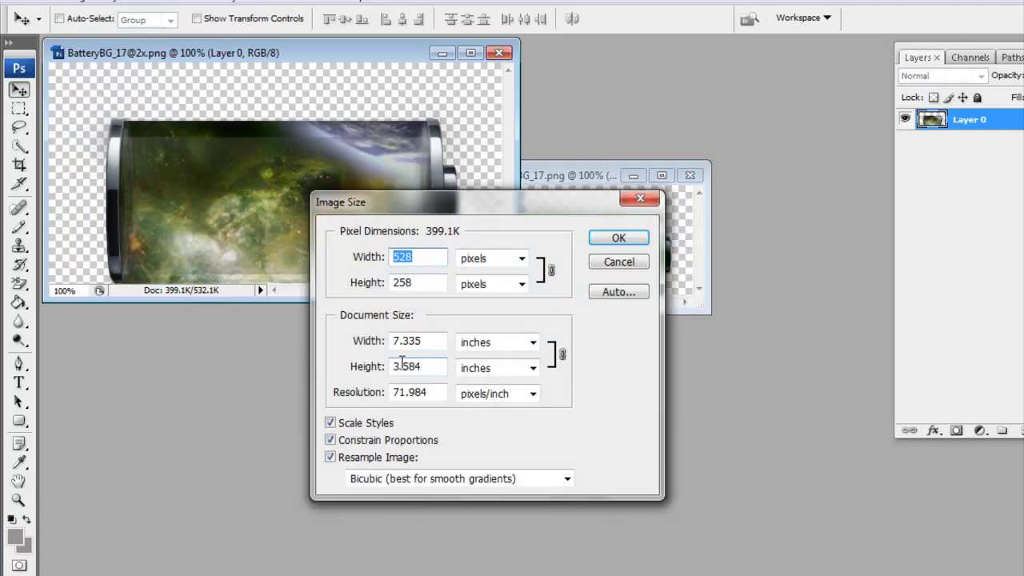
text(264)
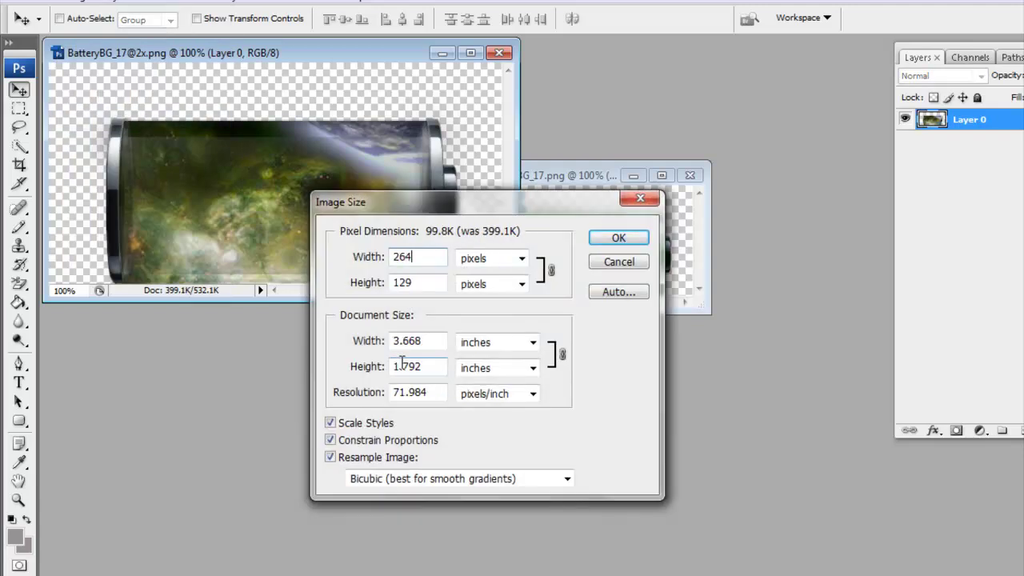
click(643, 235)
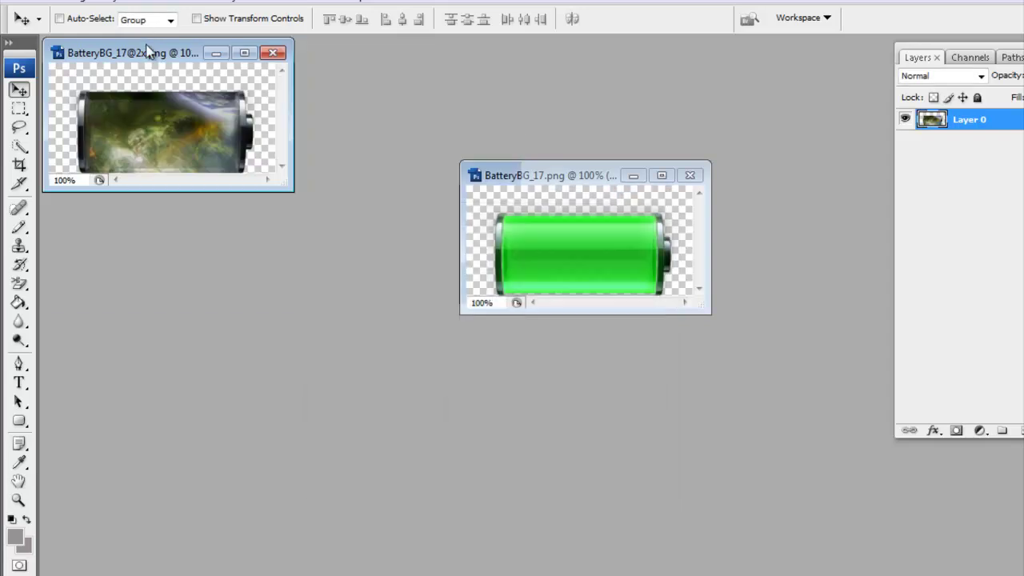
drag(149, 49, 300, 190)
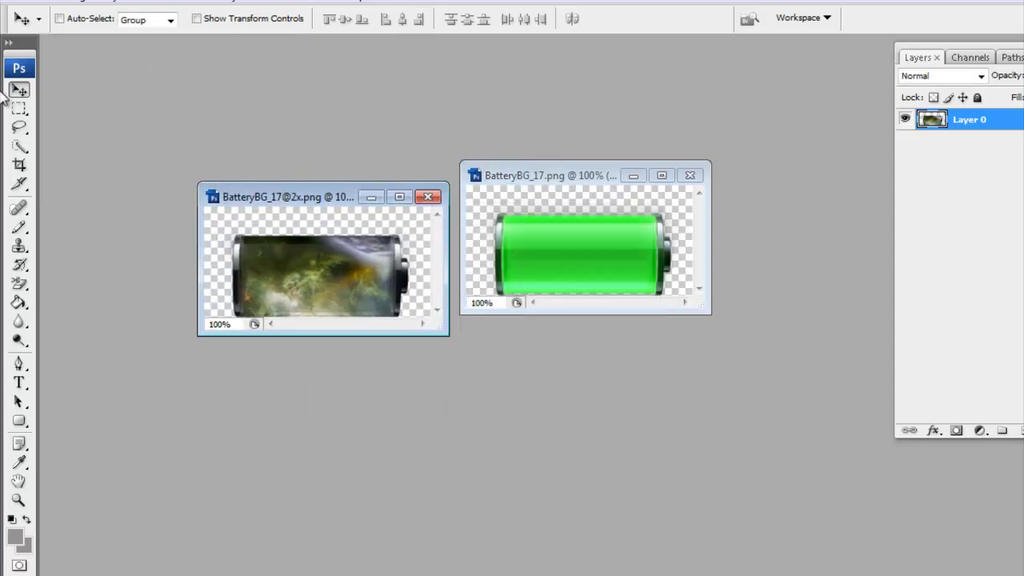
click(691, 175)
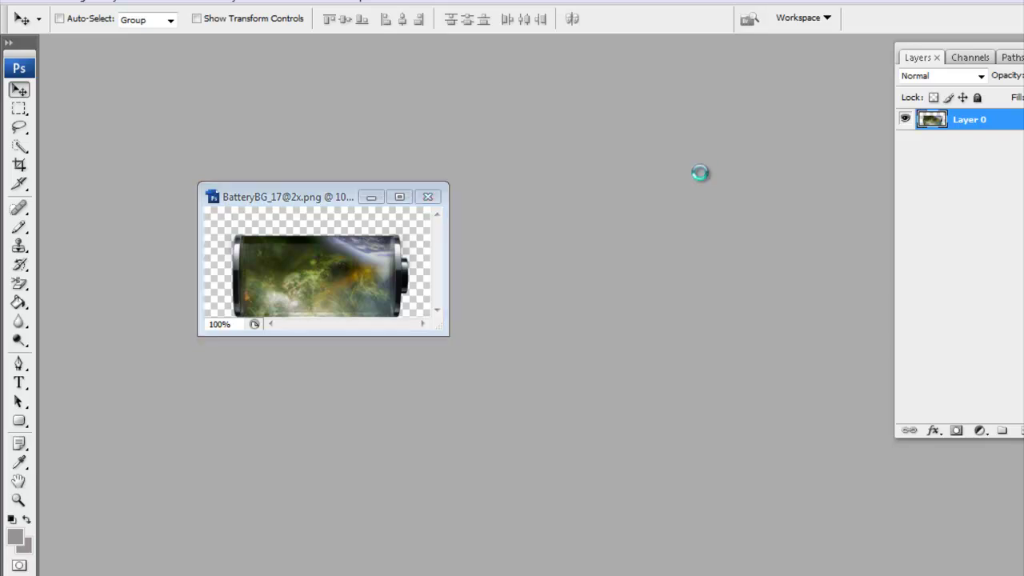
- Save the resized image as PNG over BatteryBG_17.png, confirming the replacement and PNG options
click(24, 4)
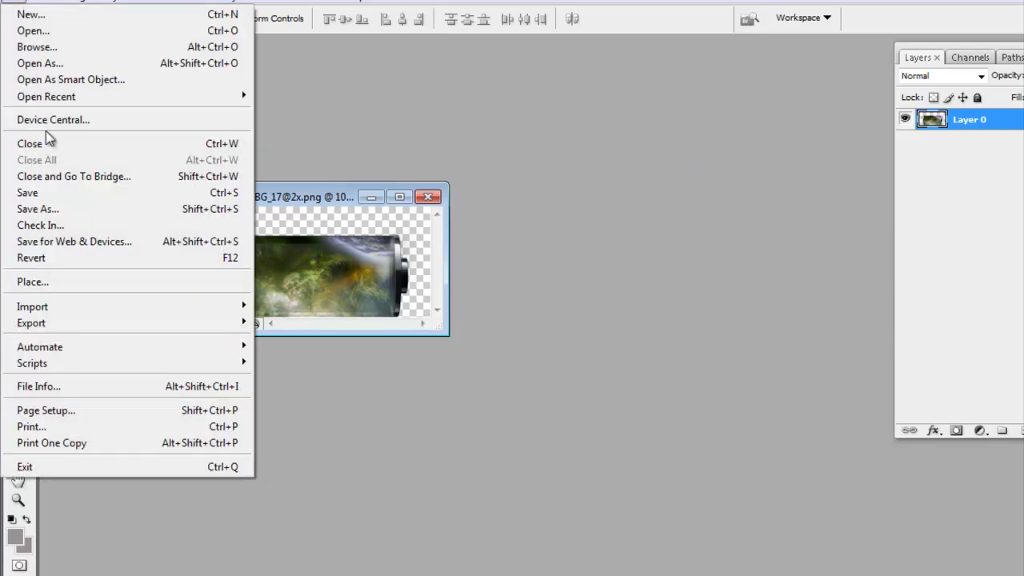
click(21, 207)
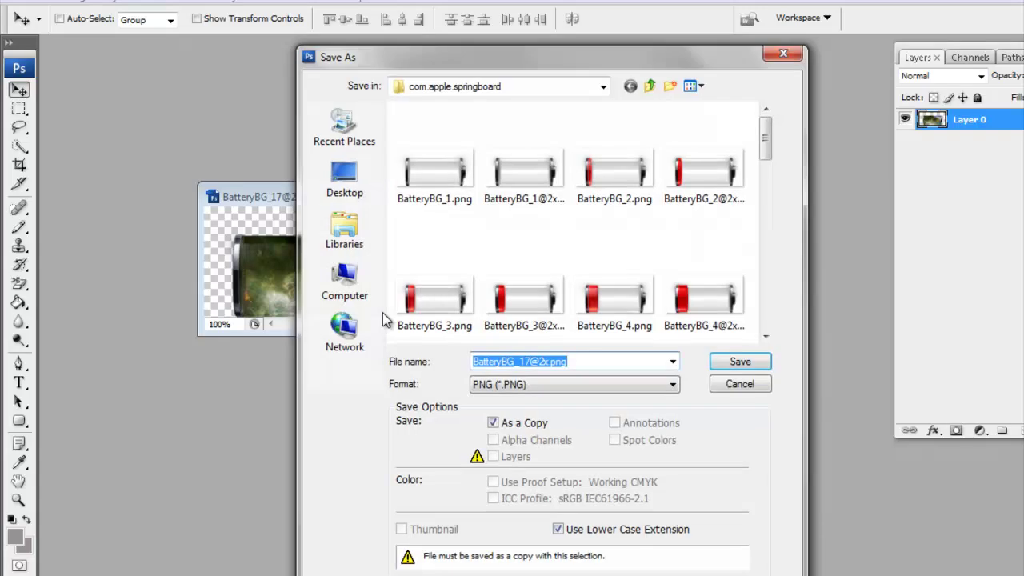
drag(766, 152, 776, 335)
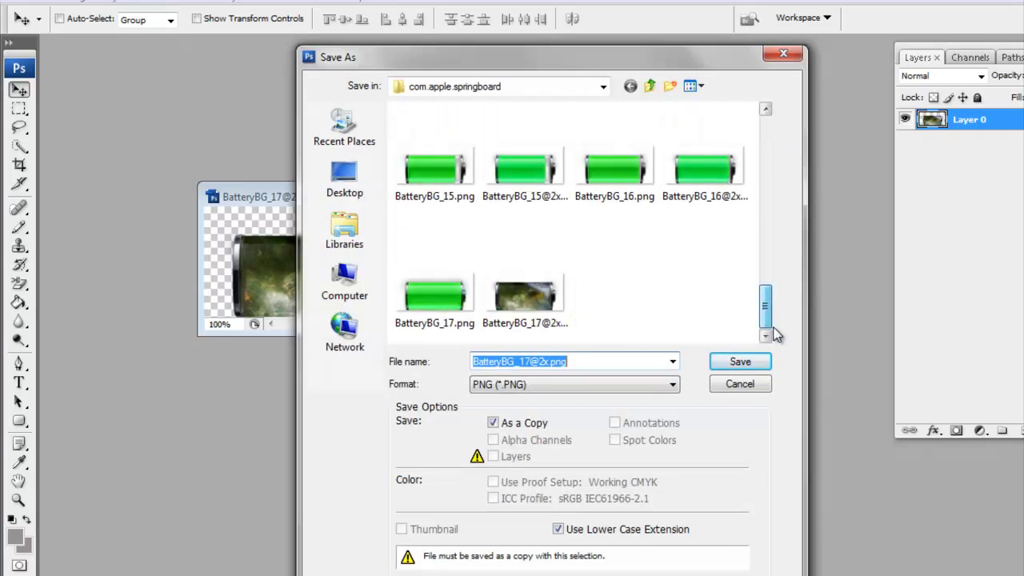
click(434, 288)
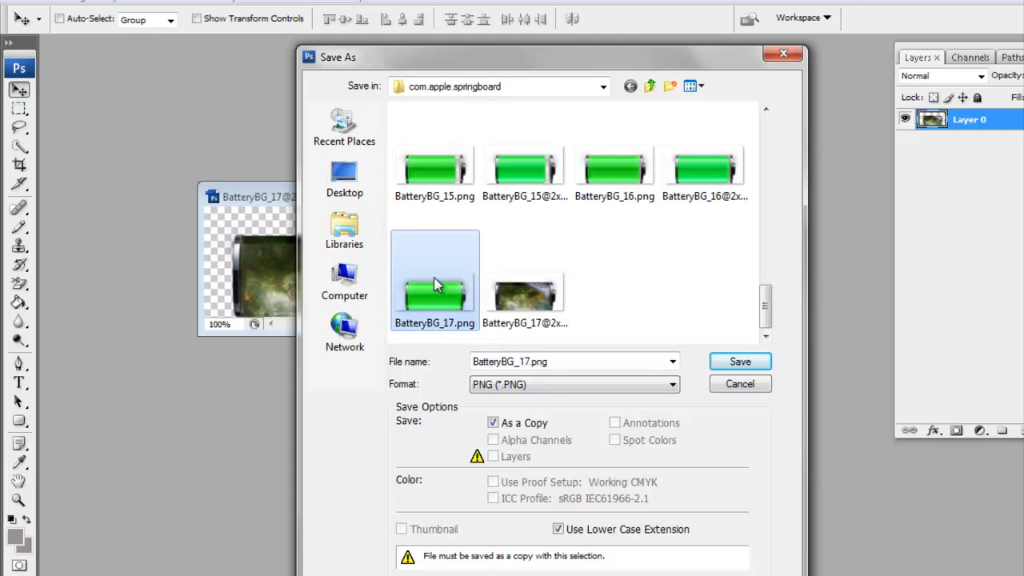
double_click(435, 286)
click(596, 307)
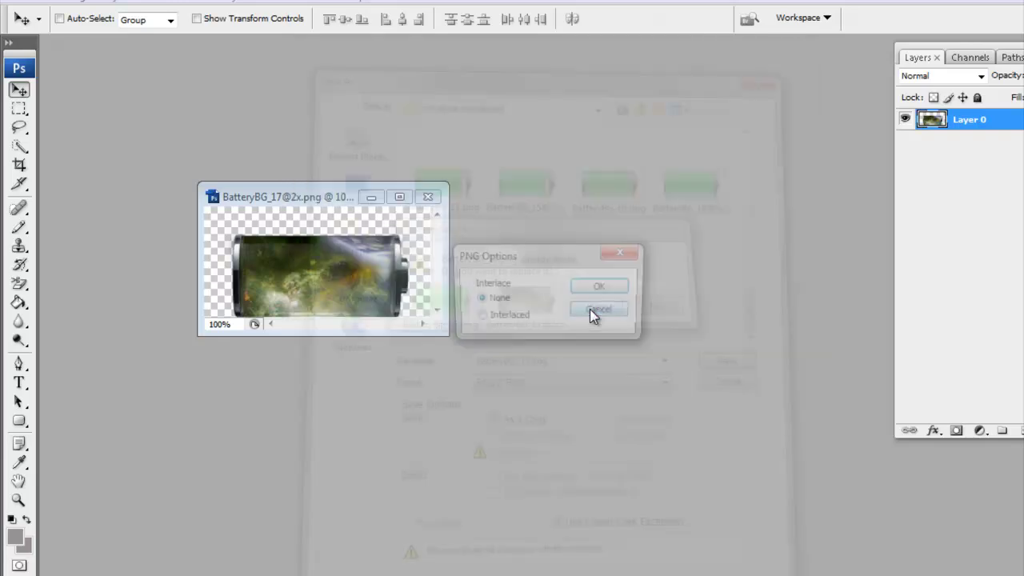
click(600, 287)
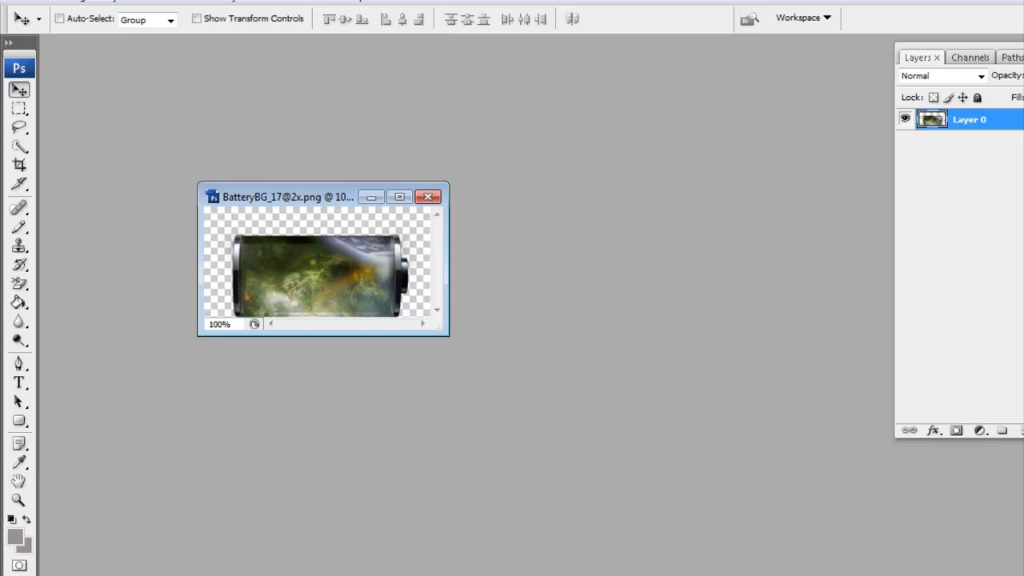
- Switch to the Explorer folder, move its window aside and scroll the file list
key(alt+Tab)
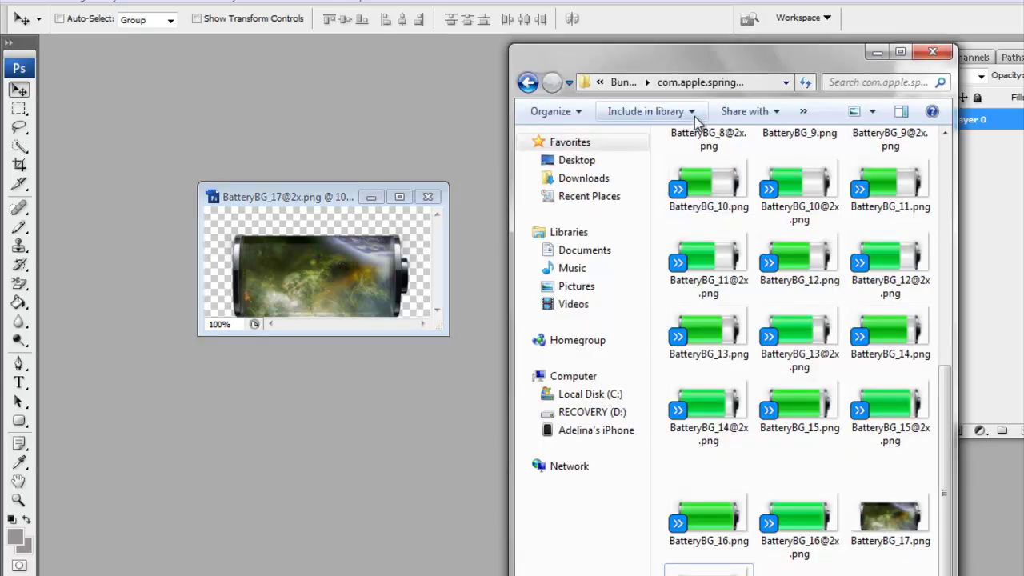
drag(742, 55, 653, 30)
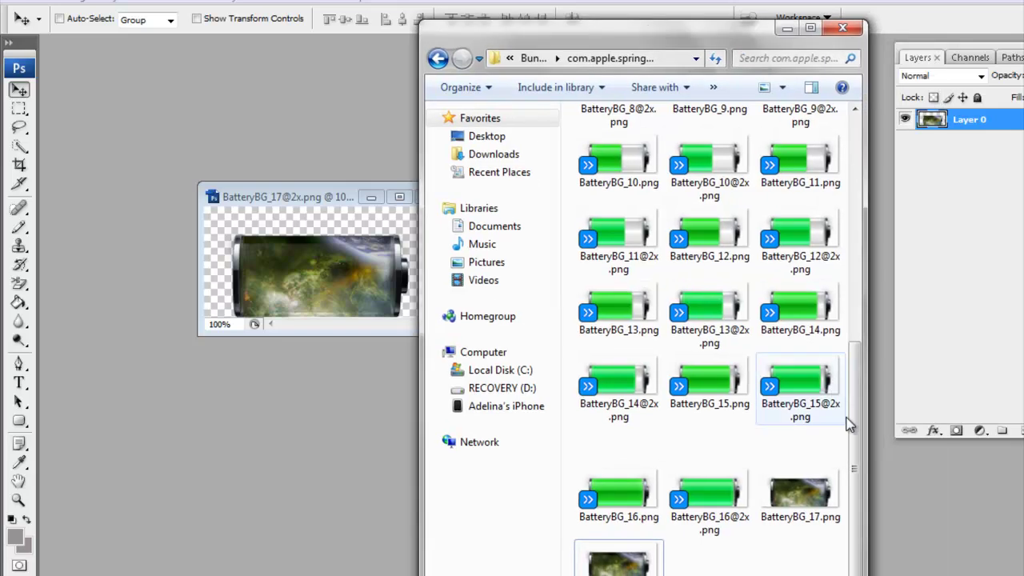
drag(855, 487, 853, 250)
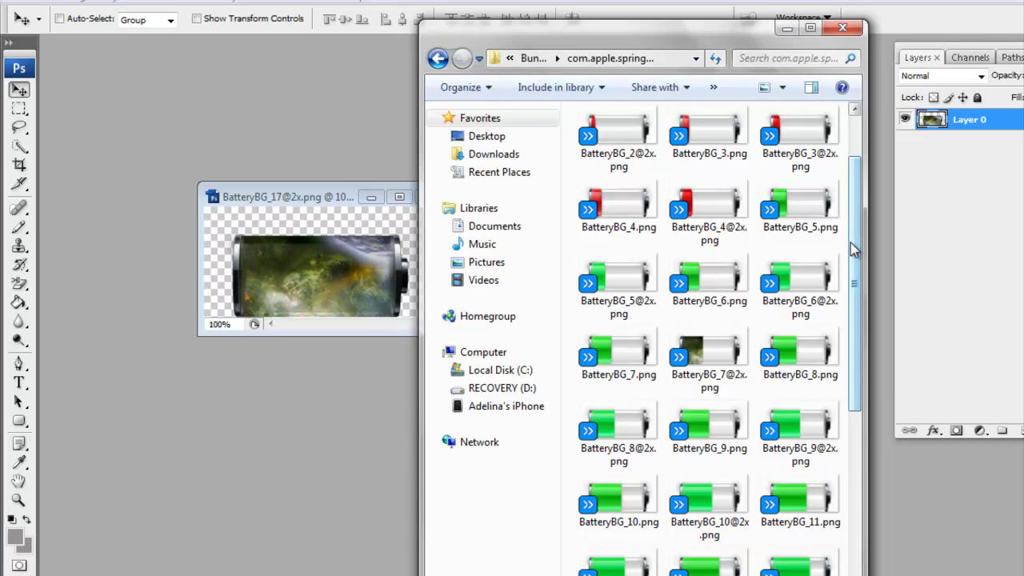
click(342, 199)
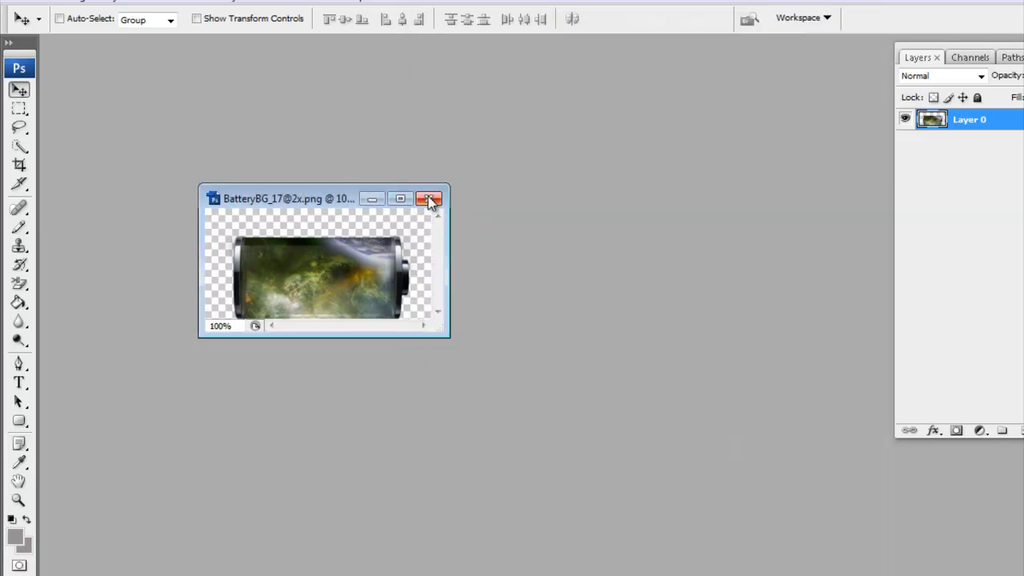
click(429, 198)
click(509, 240)
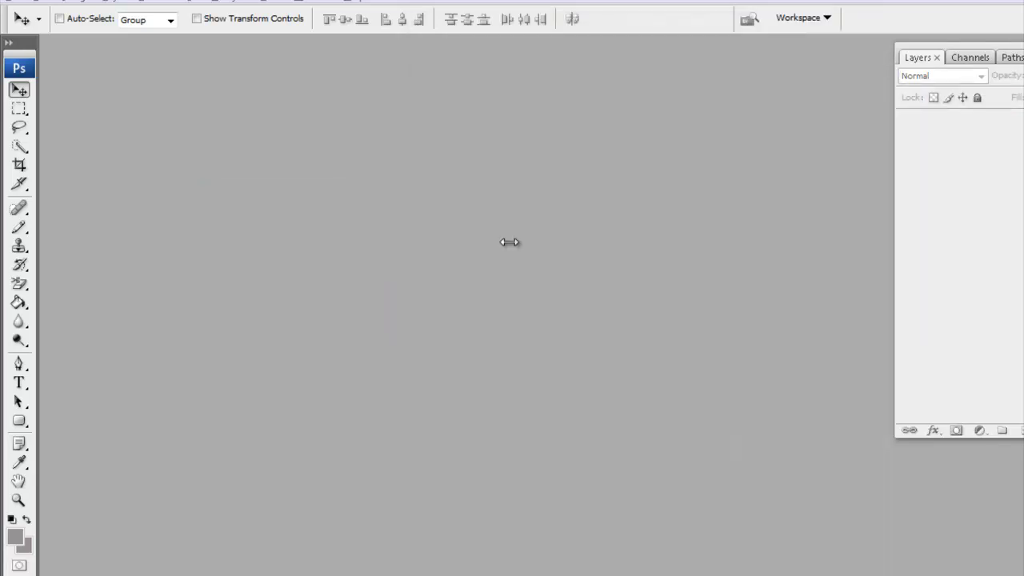
key(alt+Tab)
drag(717, 370, 300, 316)
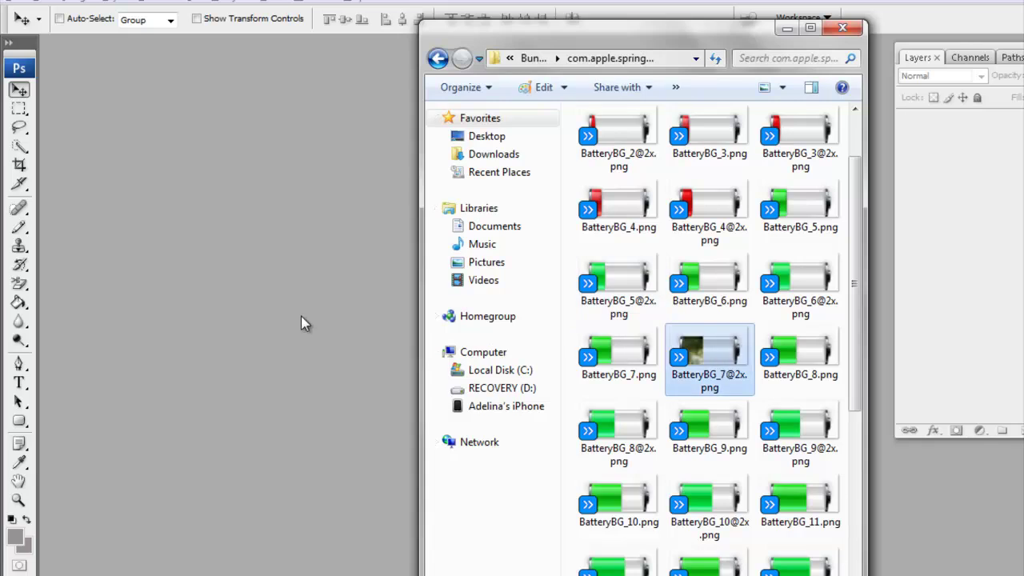
key(alt+Tab)
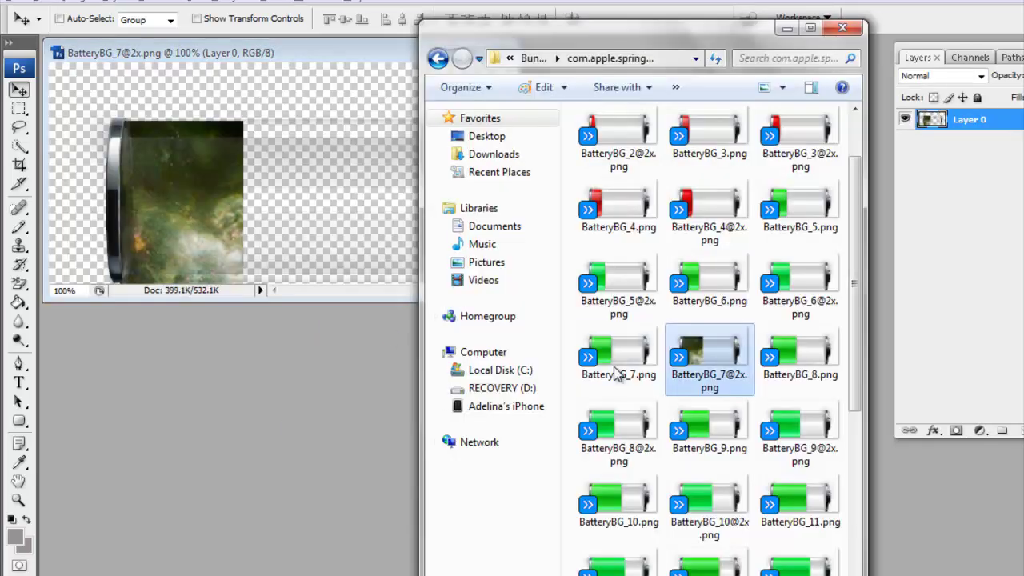
drag(561, 369, 273, 388)
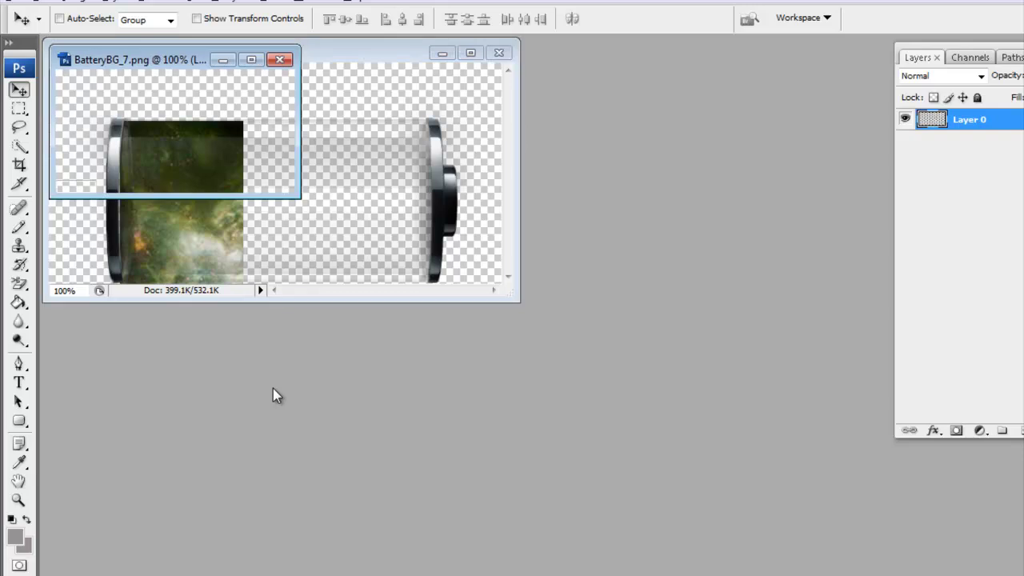
drag(155, 58, 262, 143)
drag(325, 200, 328, 201)
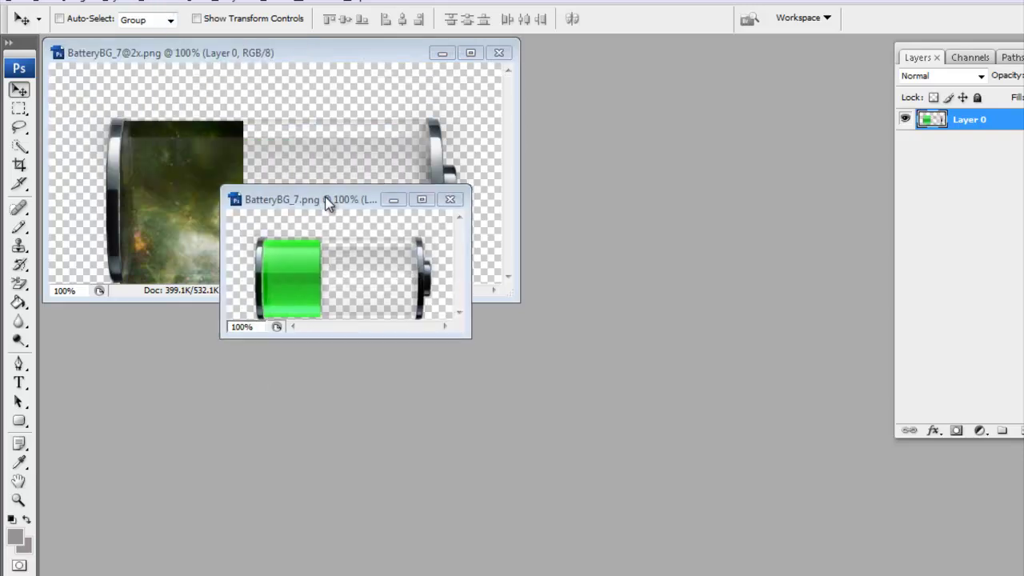
click(450, 201)
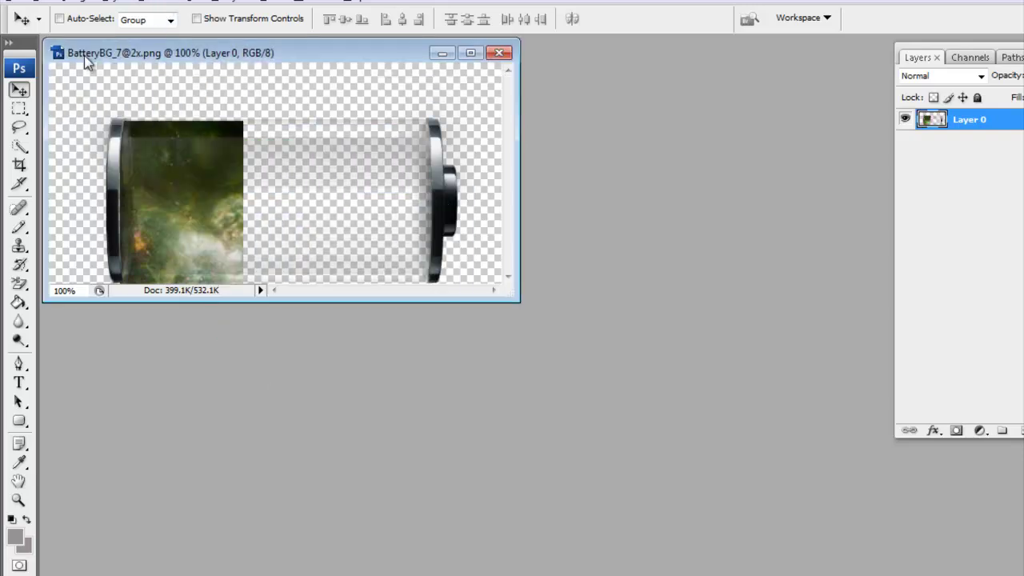
click(39, 2)
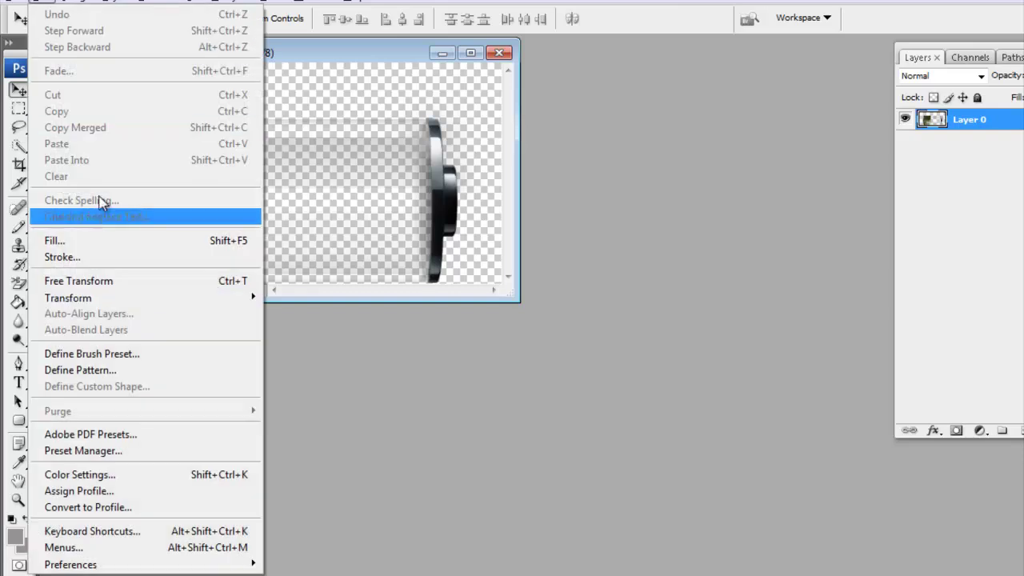
mouse_move(77, 2)
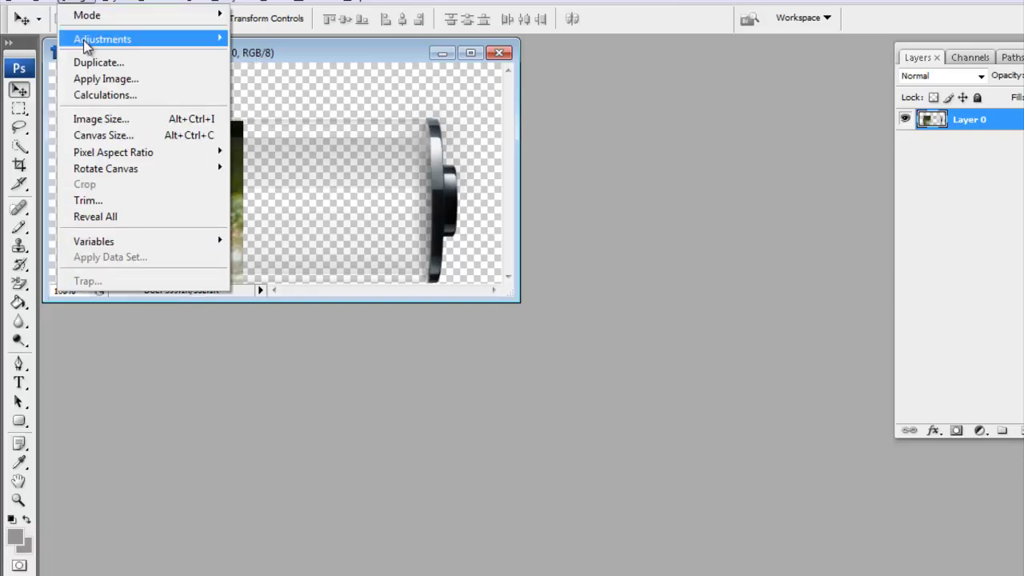
click(102, 118)
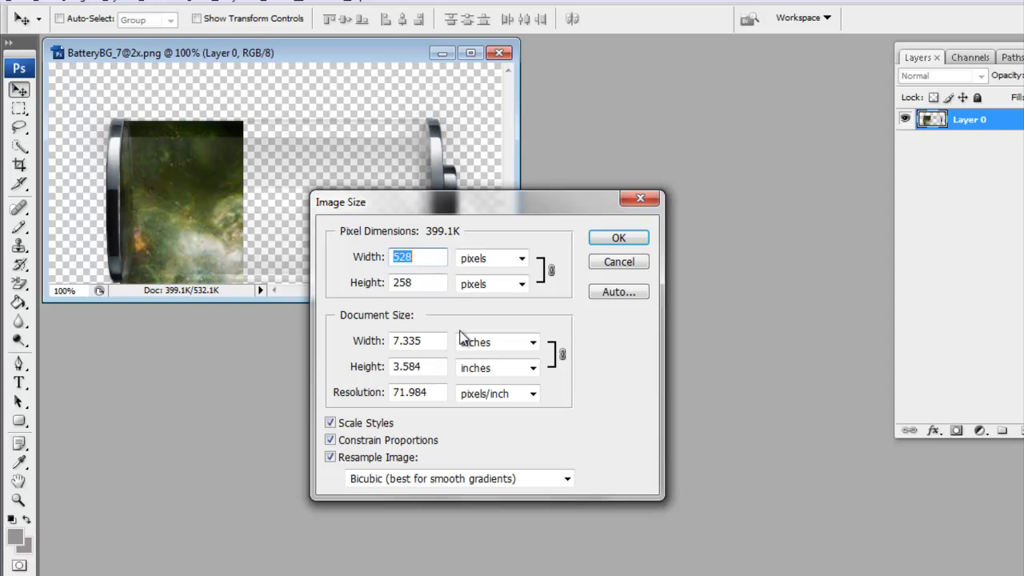
text(264)
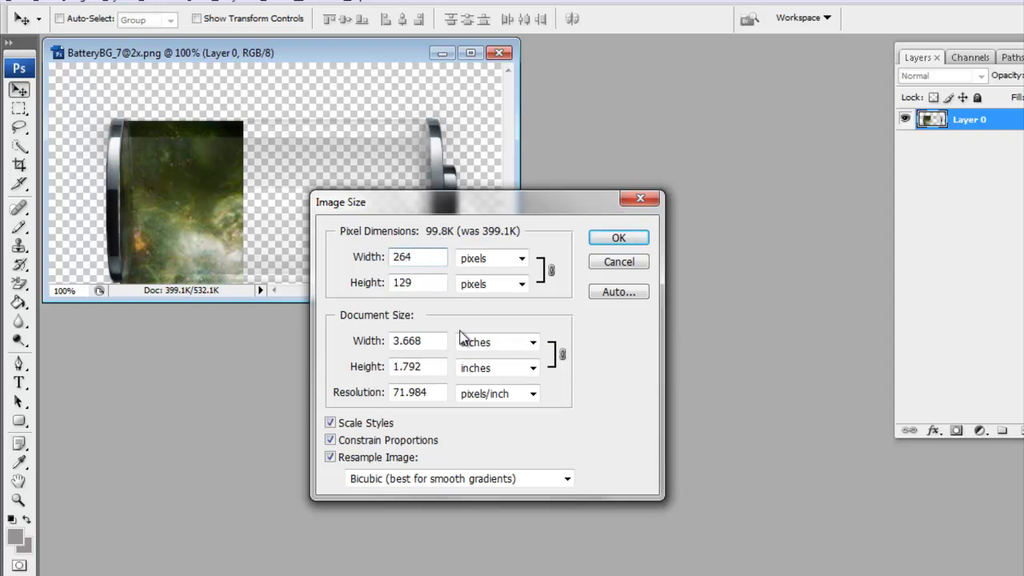
click(623, 237)
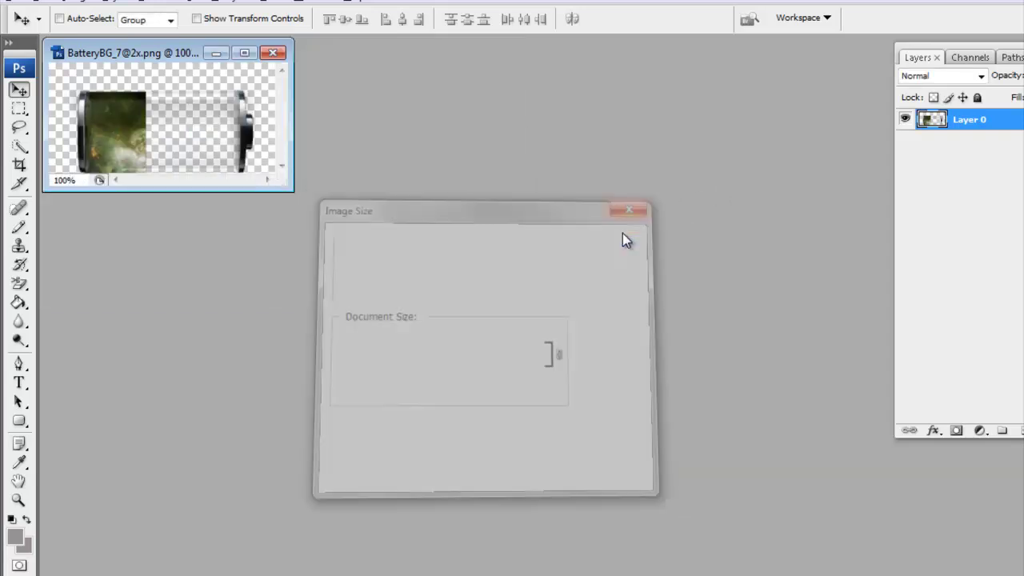
- Save the half-size image as PNG over BatteryBG_7.png, confirming replacement and PNG options
click(19, 7)
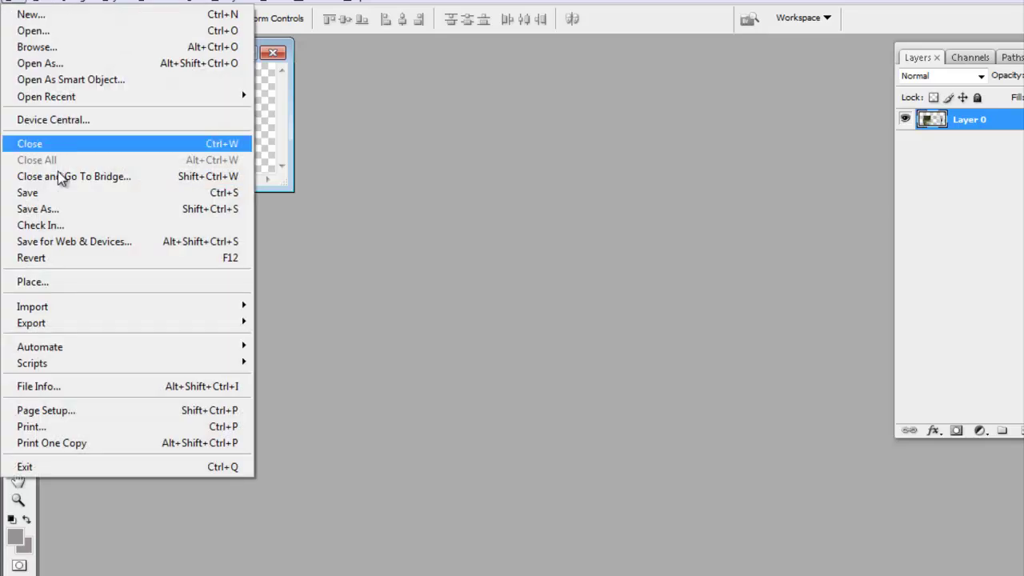
click(61, 210)
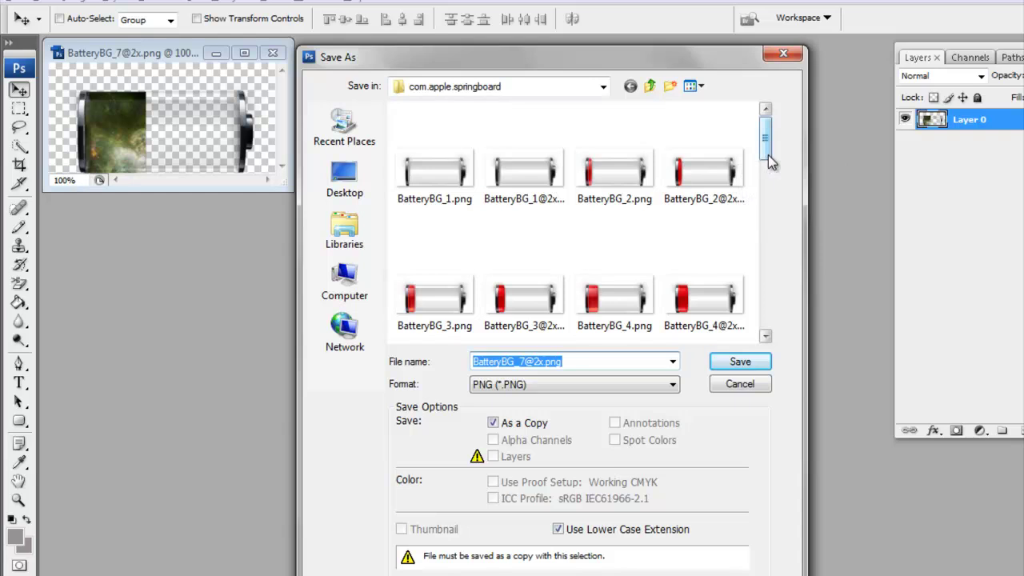
drag(768, 154, 767, 202)
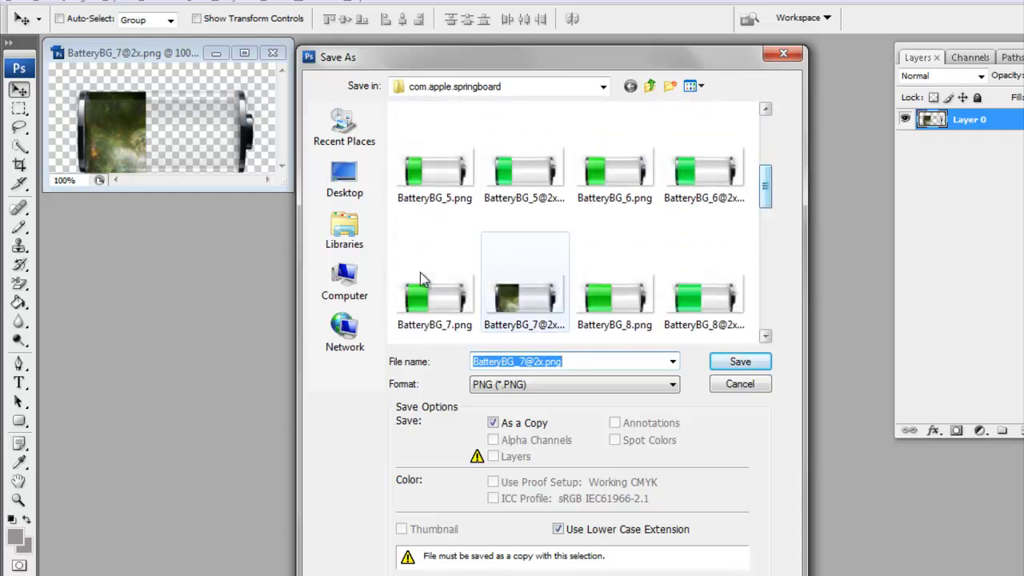
double_click(420, 304)
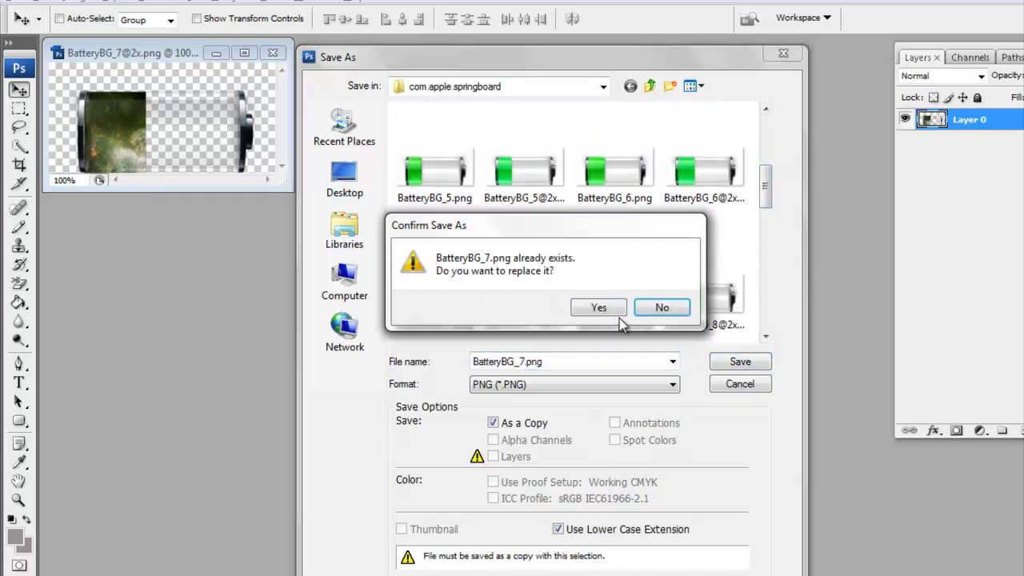
click(608, 310)
click(601, 287)
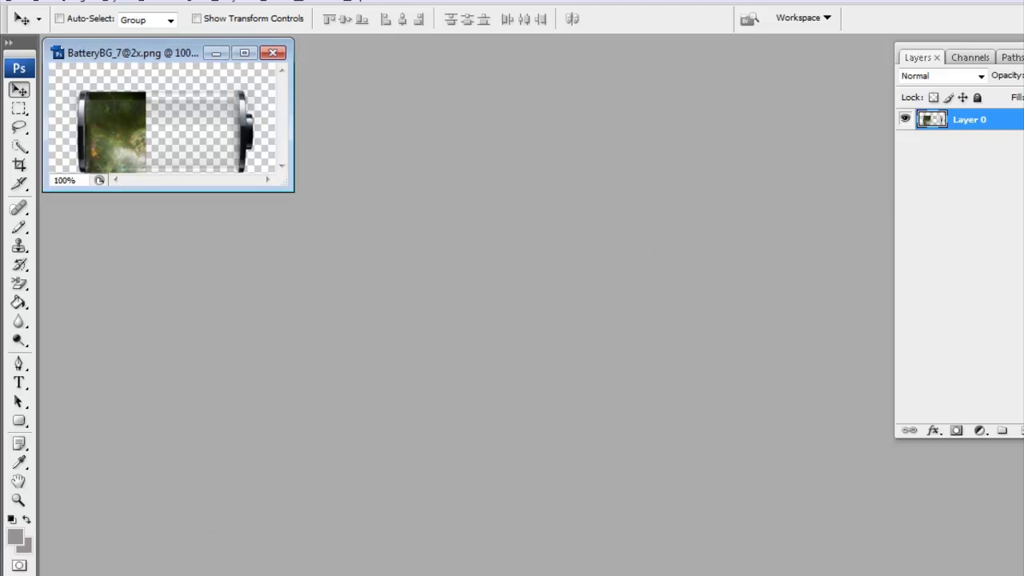
key(alt+Tab)
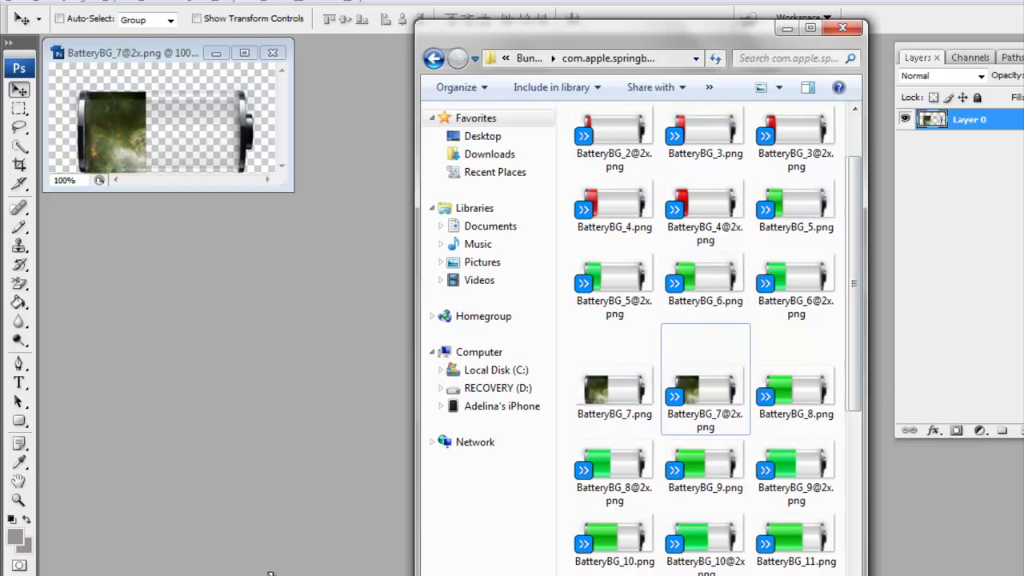
- Enlarge and scroll Explorer to review the nebula thumbnails, then close it and show the desktop
drag(420, 573, 157, 499)
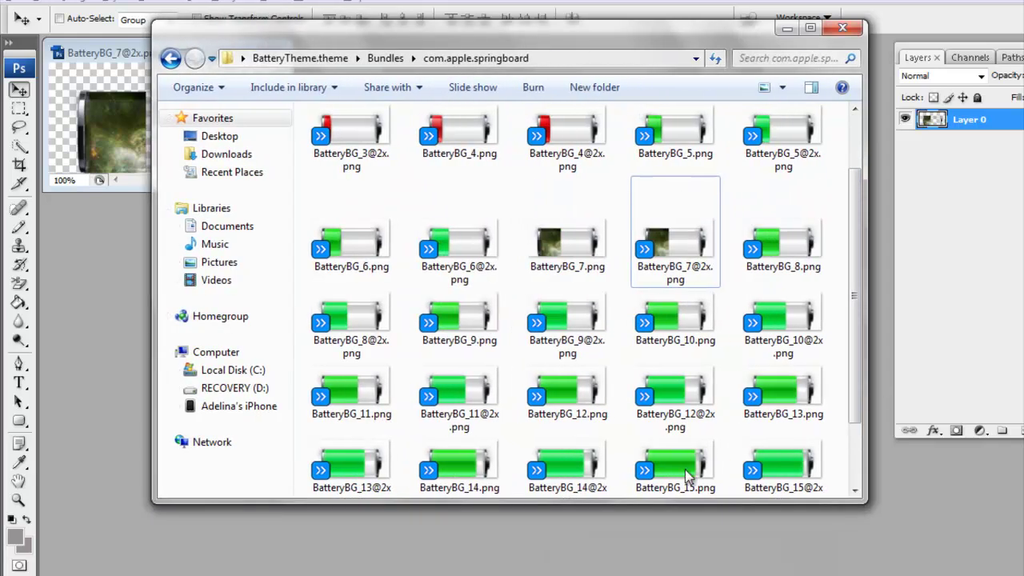
drag(857, 396, 853, 459)
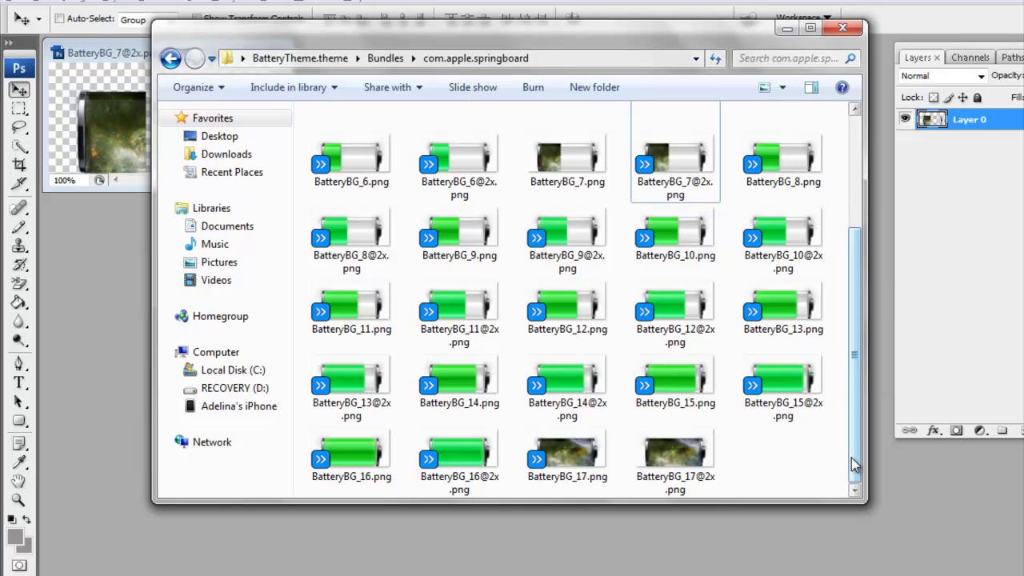
drag(853, 457, 854, 273)
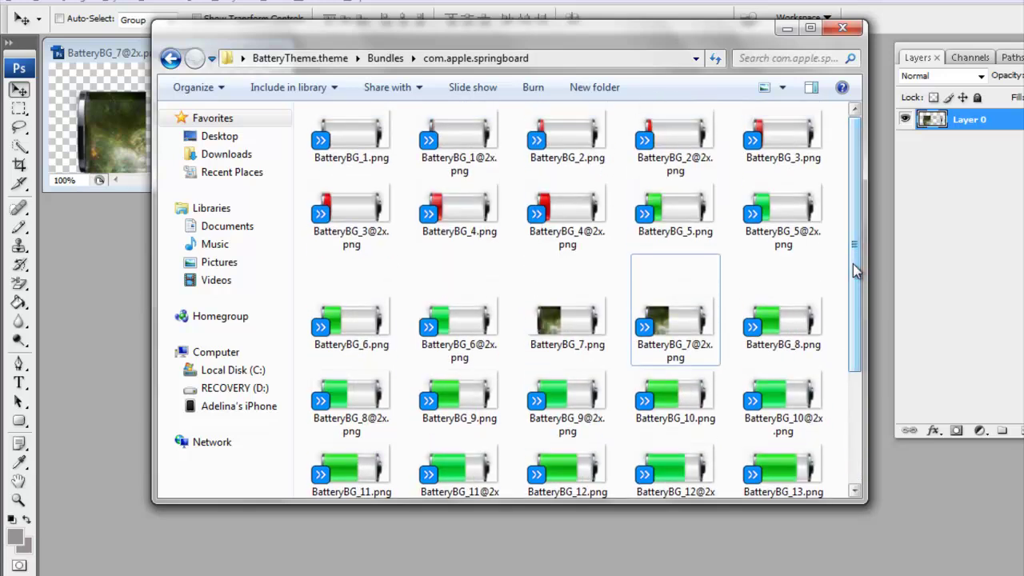
click(851, 34)
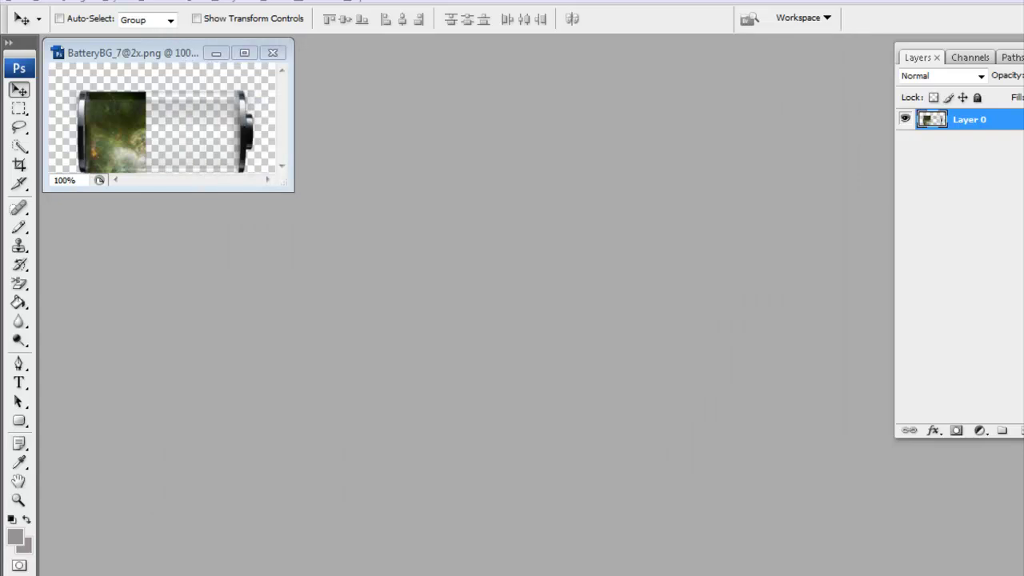
key(super+d)
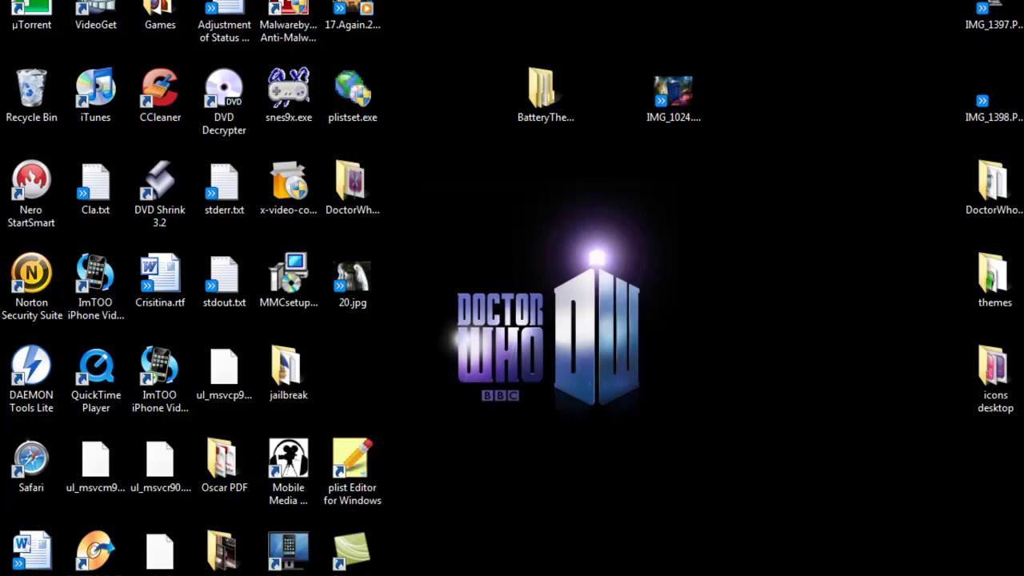
- Browse iFunBox to the iPhone's var/stash/Themes.6voEbe folder and drag BatteryTheme.theme there from the desktop
click(228, 530)
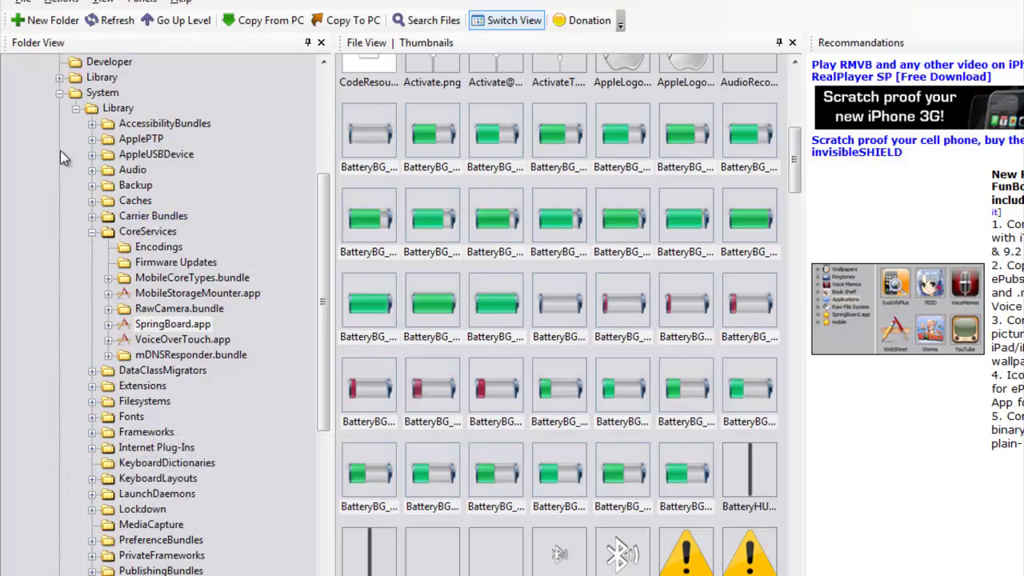
click(58, 94)
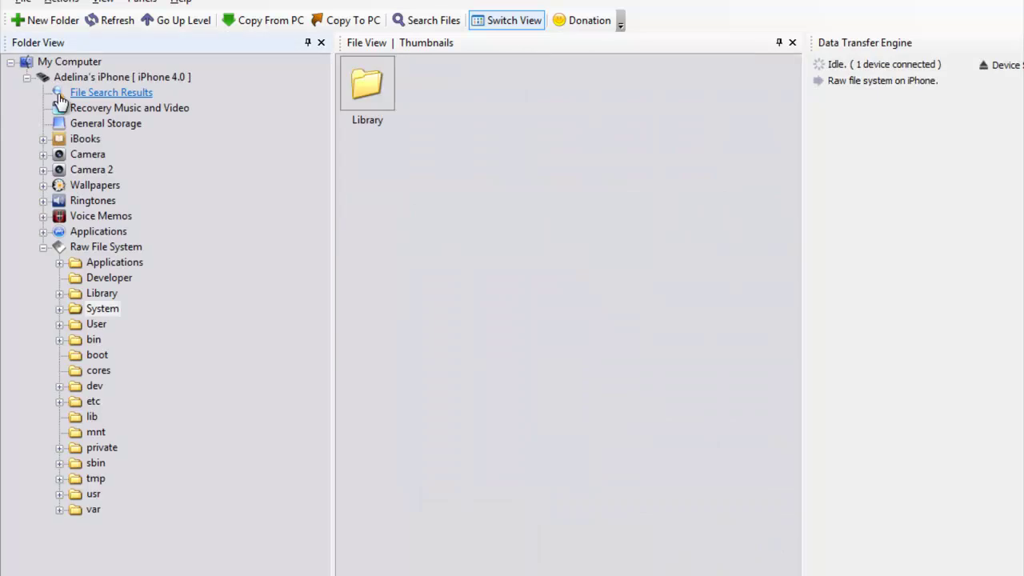
double_click(80, 519)
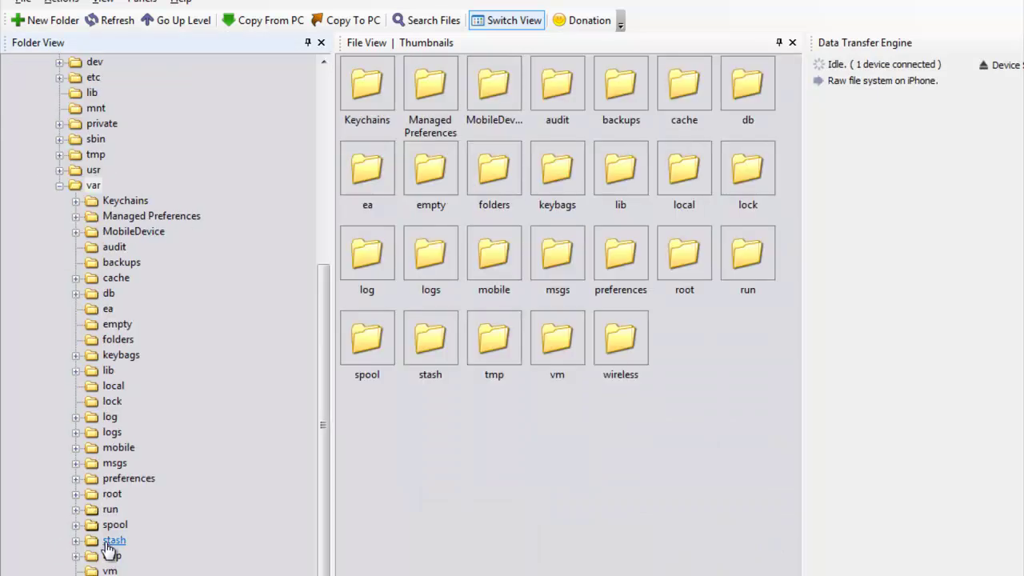
double_click(112, 541)
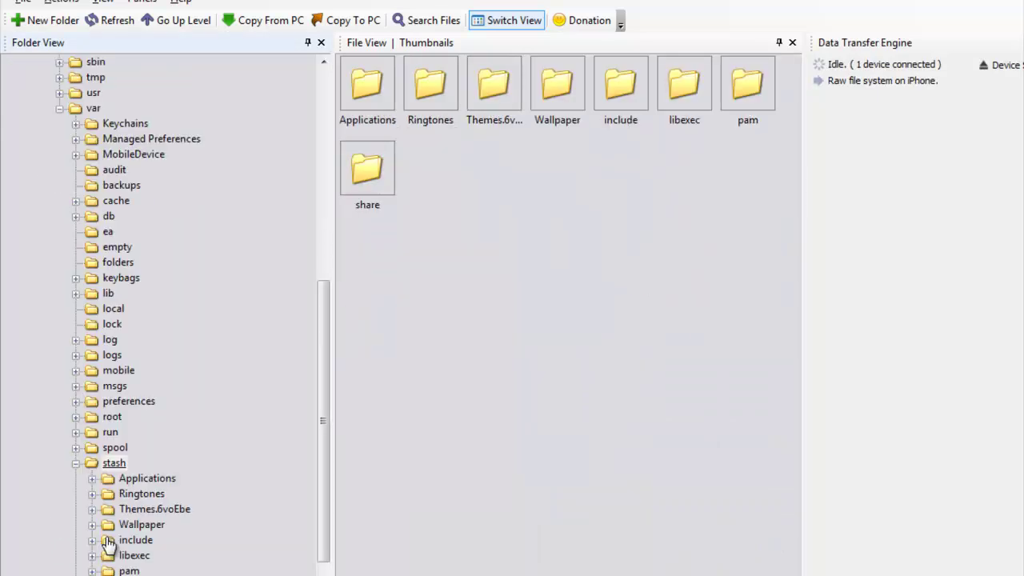
click(156, 512)
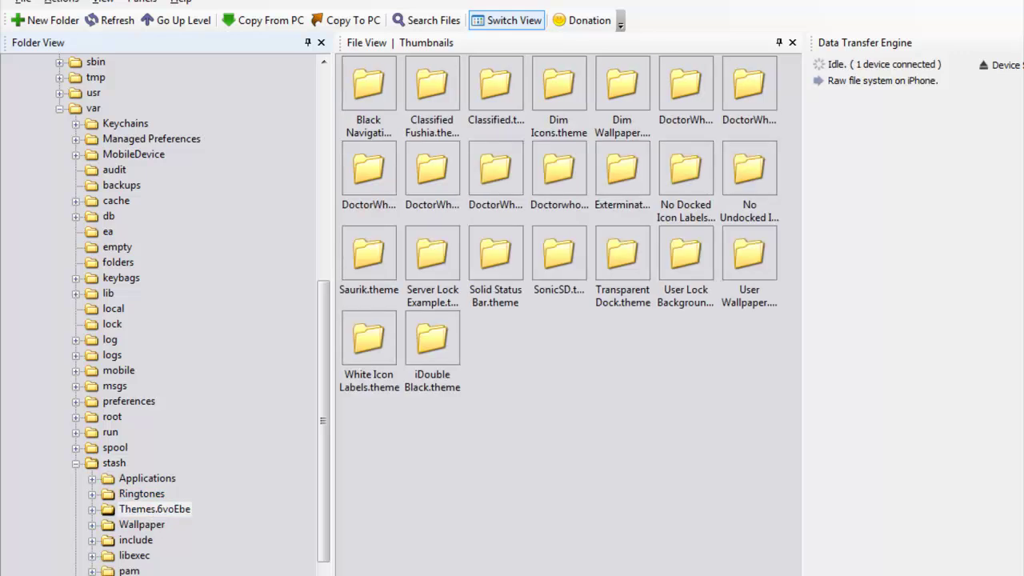
key(super+d)
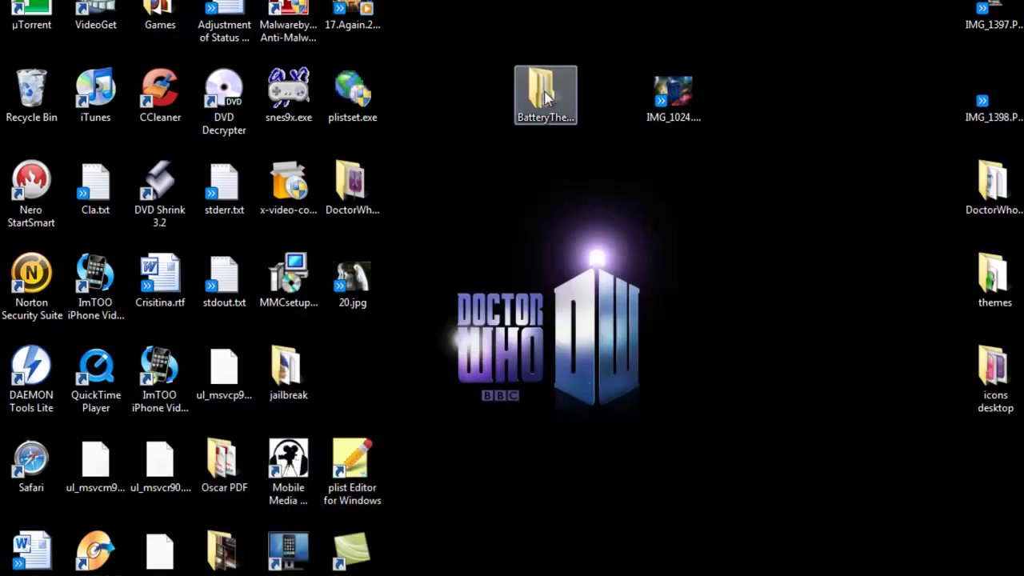
drag(546, 97, 149, 511)
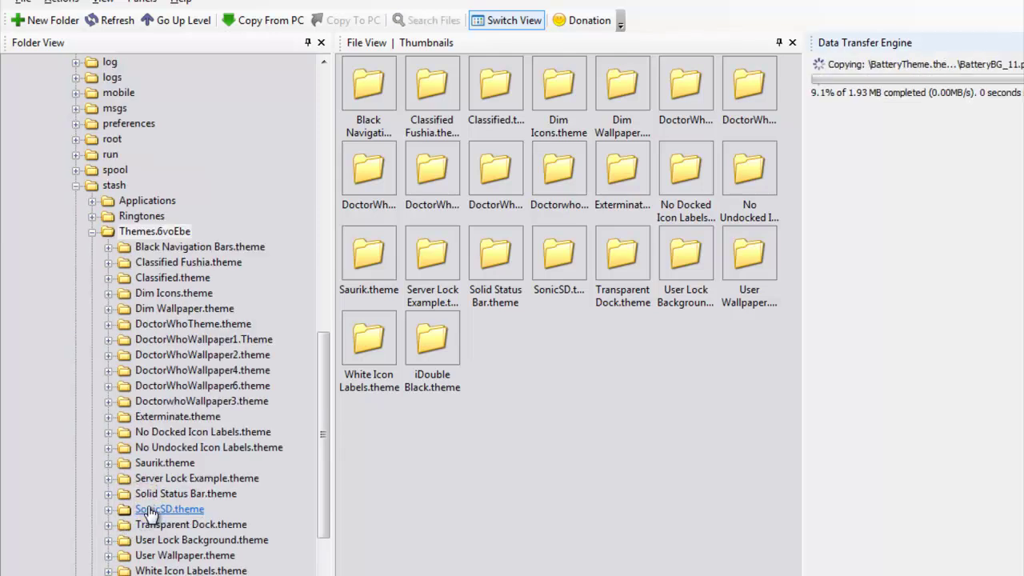